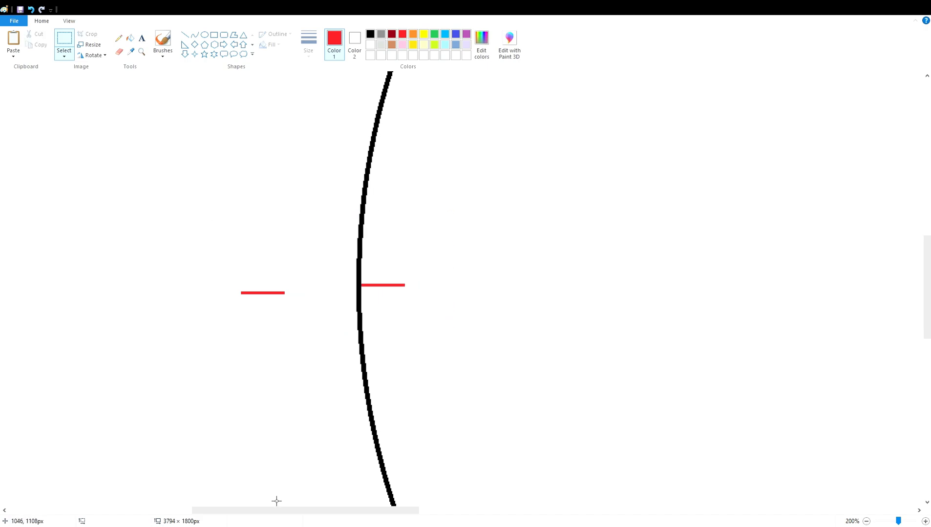
Place a copy of the red spacer line inside the circle's right edge and a vertically rotated copy inside its bottom edge
{"action": "left_click_drag", "start_coordinate": [97, 132], "coordinate": [436, 271]}
{"action": "left_click", "coordinate": [684, 287]}
{"action": "scroll", "coordinate": [684, 287], "scroll_direction": "down", "scroll_amount": 10}
{"action": "left_click_drag", "start_coordinate": [579, 513], "coordinate": [395, 513]}
{"action": "key", "text": "ctrl+v"}
{"action": "left_click", "coordinate": [92, 55]}
{"action": "left_click", "coordinate": [105, 67]}
{"action": "left_click_drag", "start_coordinate": [53, 166], "coordinate": [474, 328]}
{"action": "left_click", "coordinate": [650, 254]}
Paste another red spacer line, rotate it upright and place it just inside the circle's top edge
{"action": "scroll", "coordinate": [578, 314], "scroll_direction": "up", "scroll_amount": 15}
{"action": "key", "text": "ctrl+v"}
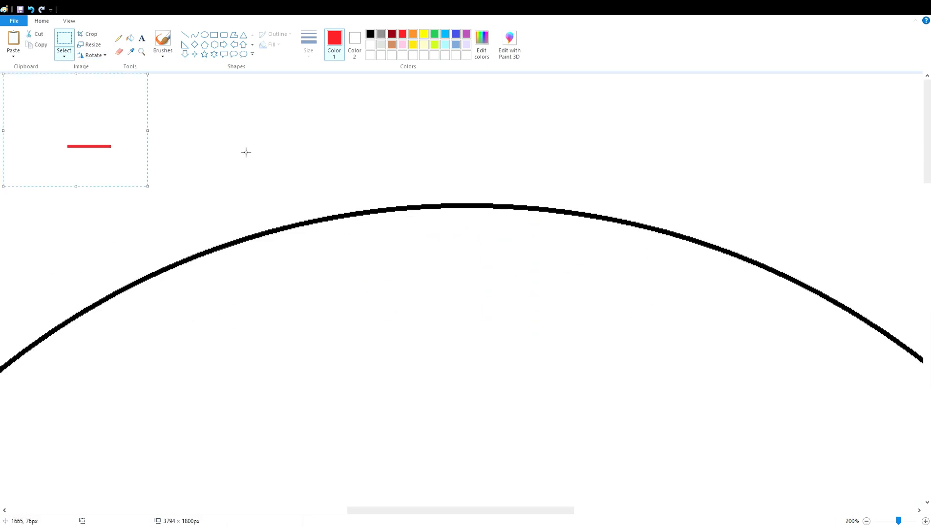
{"action": "left_click", "coordinate": [95, 55]}
{"action": "left_click", "coordinate": [105, 67]}
{"action": "mouse_move", "coordinate": [69, 151]}
{"action": "left_mouse_down"}
{"action": "mouse_move", "coordinate": [473, 256]}
{"action": "mouse_move", "coordinate": [475, 236]}
{"action": "left_mouse_up"}
{"action": "left_click", "coordinate": [564, 303]}
Draw a black ellipse inside the circle and stretch its height to about 1406 px, from the top red spacer to the bottom one
{"action": "left_click", "coordinate": [204, 35]}
{"action": "left_click_drag", "start_coordinate": [346, 255], "coordinate": [690, 509]}
{"action": "left_click", "coordinate": [370, 34]}
{"action": "left_click_drag", "start_coordinate": [508, 312], "coordinate": [458, 312]}
{"action": "scroll", "coordinate": [681, 393], "scroll_direction": "down", "scroll_amount": 4}
{"action": "left_click_drag", "start_coordinate": [467, 78], "coordinate": [468, 476]}
{"action": "scroll", "coordinate": [468, 440], "scroll_direction": "down", "scroll_amount": 3}
{"action": "scroll", "coordinate": [472, 152], "scroll_direction": "down", "scroll_amount": 3}
{"action": "left_click_drag", "start_coordinate": [469, 150], "coordinate": [479, 425]}
{"action": "scroll", "coordinate": [478, 220], "scroll_direction": "down", "scroll_amount": 1}
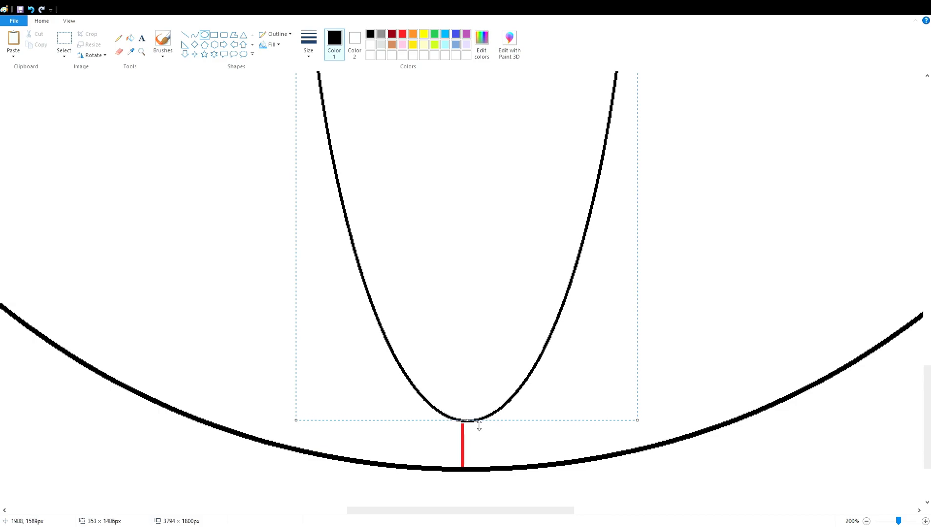
Stretch the inner ellipse's left and right sides to the red spacers on each side of the circle
{"action": "scroll", "coordinate": [491, 398], "scroll_direction": "up", "scroll_amount": 5}
{"action": "scroll", "coordinate": [492, 399], "scroll_direction": "up", "scroll_amount": 2}
{"action": "left_click_drag", "start_coordinate": [476, 510], "coordinate": [372, 516]}
{"action": "left_click_drag", "start_coordinate": [714, 392], "coordinate": [197, 439]}
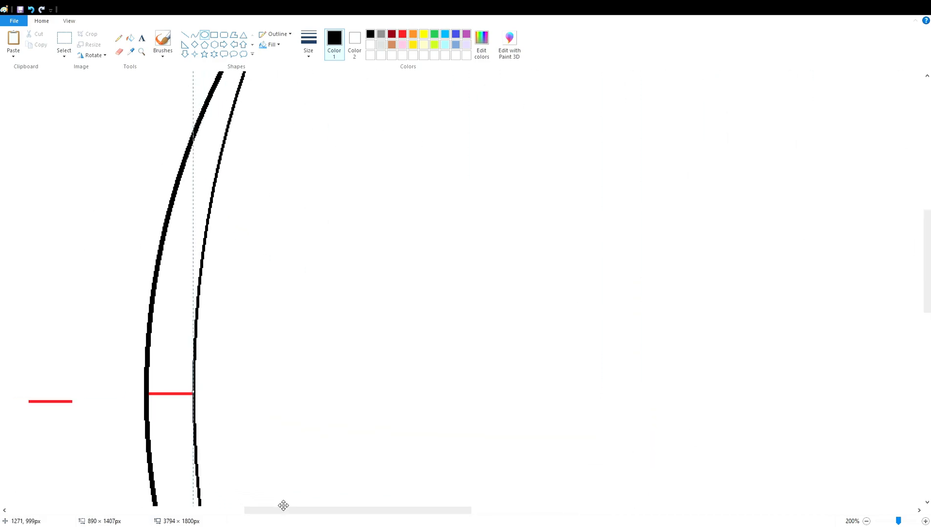
{"action": "left_click_drag", "start_coordinate": [298, 511], "coordinate": [546, 510]}
{"action": "left_click_drag", "start_coordinate": [54, 396], "coordinate": [576, 416]}
{"action": "left_click", "coordinate": [867, 521]}
{"action": "left_click", "coordinate": [867, 521]}
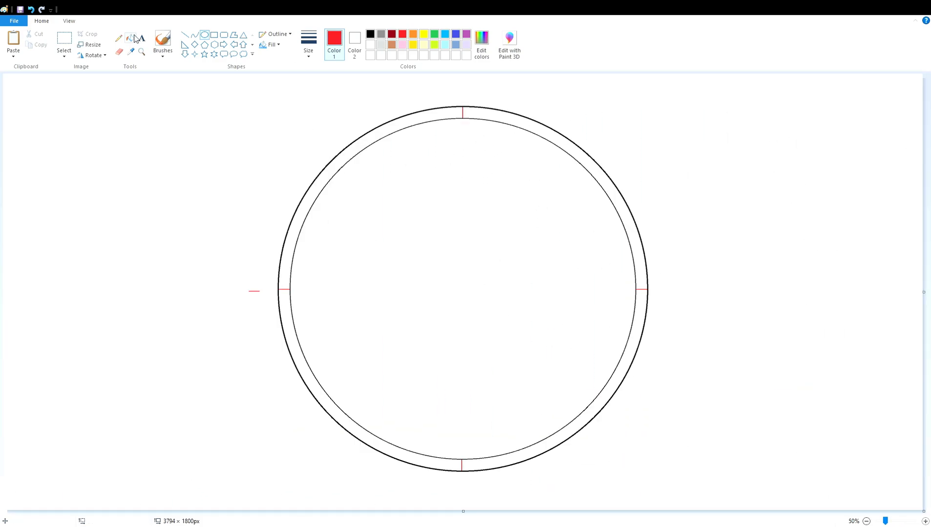
Fill the four ring segments between the outer and inner circles with red
{"action": "left_click", "coordinate": [131, 37]}
{"action": "left_click", "coordinate": [337, 164]}
{"action": "left_click", "coordinate": [590, 164]}
{"action": "left_click", "coordinate": [590, 414]}
{"action": "left_click", "coordinate": [337, 414]}
Fill the red ring with black to merge it with its outlines, and recolour it with a custom turquoise
{"action": "left_click", "coordinate": [371, 34]}
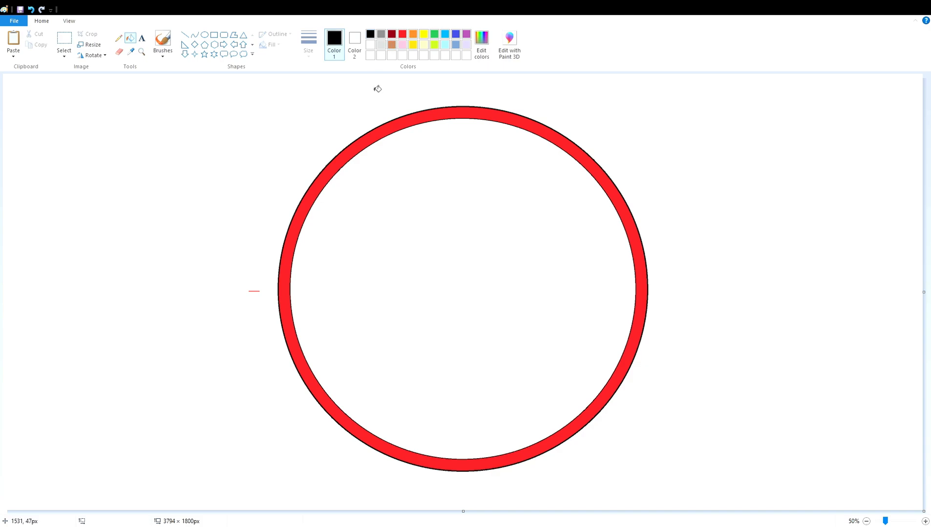
{"action": "left_click", "coordinate": [394, 131]}
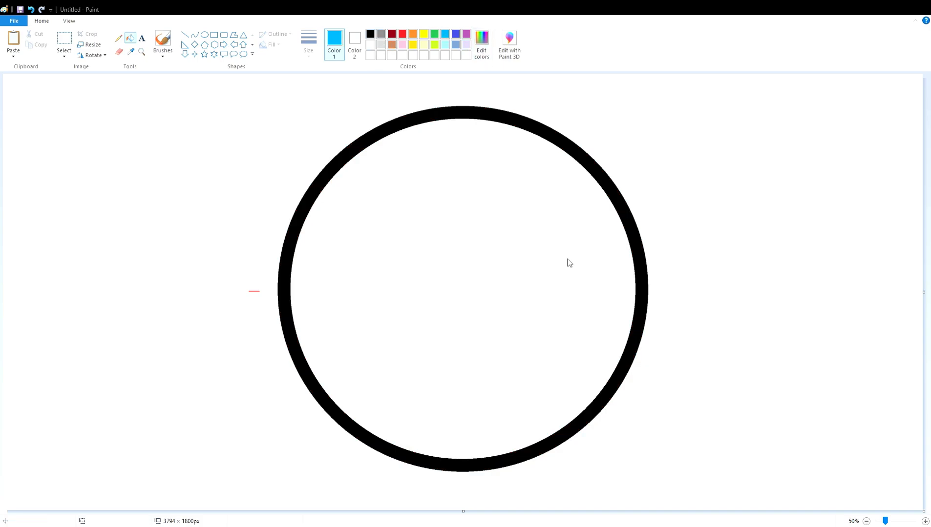
{"action": "left_click", "coordinate": [298, 228]}
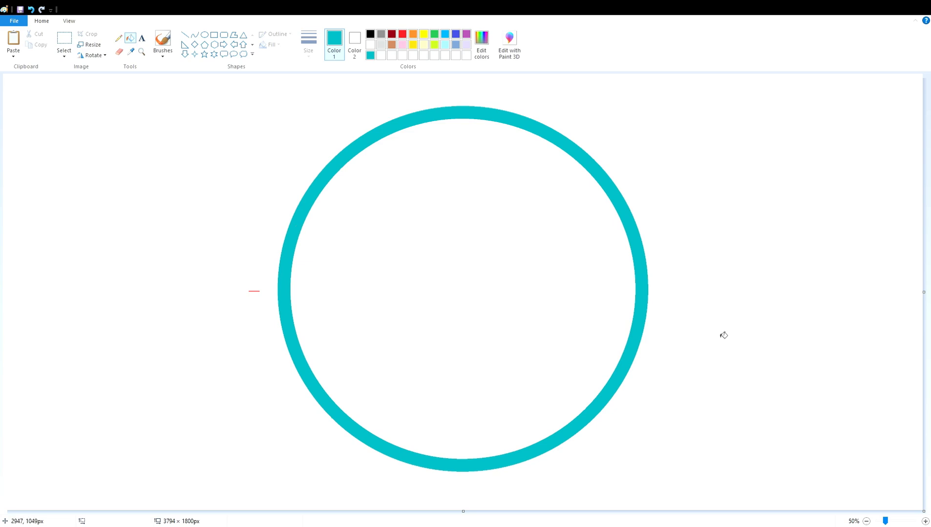
{"action": "left_click", "coordinate": [926, 522]}
{"action": "left_click", "coordinate": [925, 521]}
{"action": "scroll", "coordinate": [684, 439], "scroll_direction": "down", "scroll_amount": 7}
{"action": "left_click_drag", "start_coordinate": [215, 511], "coordinate": [415, 510]}
{"action": "scroll", "coordinate": [455, 465], "scroll_direction": "up", "scroll_amount": 1}
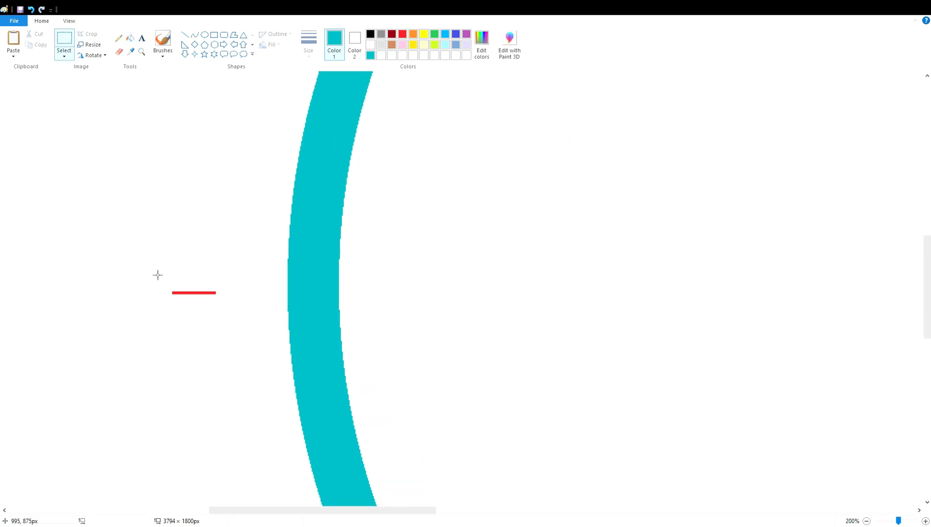
{"action": "left_click_drag", "start_coordinate": [56, 105], "coordinate": [373, 287]}
{"action": "key", "text": "Left"}
{"action": "key", "text": "Left"}
{"action": "key", "text": "Left"}
{"action": "key", "text": "Left"}
{"action": "key", "text": "Left"}
{"action": "key", "text": "Left"}
{"action": "key", "text": "Left"}
{"action": "left_click", "coordinate": [507, 355]}
{"action": "left_click_drag", "start_coordinate": [383, 511], "coordinate": [694, 511]}
{"action": "key", "text": "ctrl+v"}
{"action": "left_click_drag", "start_coordinate": [62, 107], "coordinate": [426, 292]}
{"action": "key", "text": "Delete"}
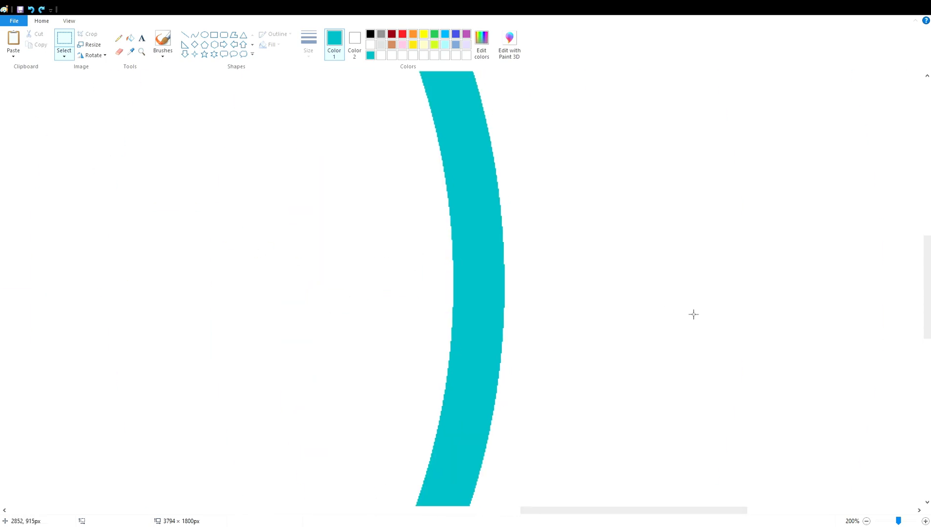
Draw a purple vertical line about 1625 px long through the circle's centre, extending past the turquoise ring at both ends
{"action": "left_click", "coordinate": [866, 522]}
{"action": "left_click", "coordinate": [866, 522]}
{"action": "left_click", "coordinate": [185, 35]}
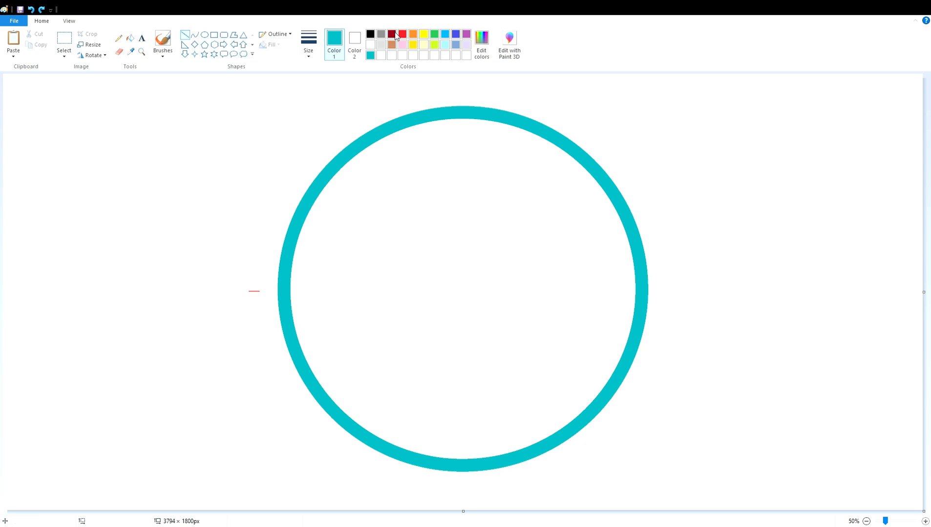
{"action": "left_click_drag", "start_coordinate": [466, 103], "coordinate": [463, 508]}
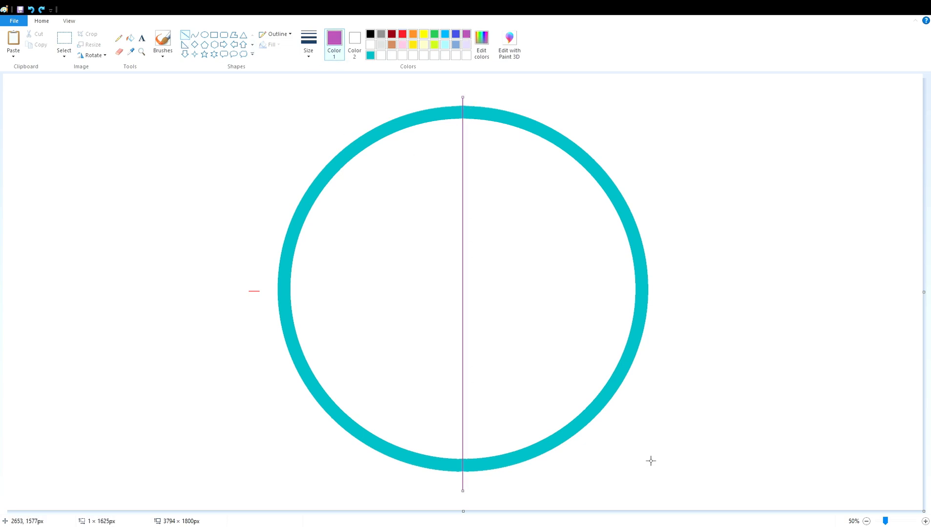
Paste the red spacer line and position it against the turquoise ring's inner left edge
{"action": "left_click", "coordinate": [926, 522]}
{"action": "left_click", "coordinate": [926, 522]}
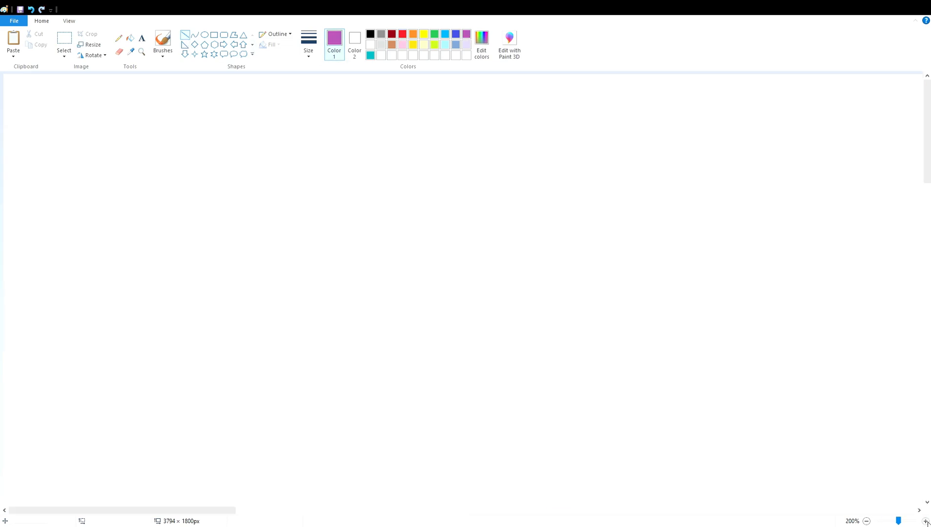
{"action": "left_click_drag", "start_coordinate": [927, 131], "coordinate": [927, 313]}
{"action": "left_click_drag", "start_coordinate": [122, 511], "coordinate": [335, 511]}
{"action": "key", "text": "ctrl+v"}
{"action": "left_click_drag", "start_coordinate": [51, 101], "coordinate": [316, 190]}
{"action": "key", "text": "Left"}
{"action": "key", "text": "Left"}
{"action": "key", "text": "Left"}
{"action": "key", "text": "Left"}
{"action": "key", "text": "Left"}
{"action": "key", "text": "Left"}
{"action": "key", "text": "Left"}
{"action": "key", "text": "Left"}
{"action": "key", "text": "Left"}
{"action": "key", "text": "Up"}
{"action": "key", "text": "Up"}
{"action": "key", "text": "Up"}
{"action": "key", "text": "Up"}
{"action": "key", "text": "Up"}
{"action": "key", "text": "Up"}
{"action": "key", "text": "Up"}
{"action": "key", "text": "Up"}
{"action": "key", "text": "Up"}
{"action": "key", "text": "Up"}
{"action": "left_click", "coordinate": [557, 238]}
Paste the red spacer line and align it with the turquoise ring's inner right edge
{"action": "left_click_drag", "start_coordinate": [398, 511], "coordinate": [668, 511]}
{"action": "key", "text": "ctrl+v"}
{"action": "left_click_drag", "start_coordinate": [51, 101], "coordinate": [534, 179]}
{"action": "key", "text": "Right"}
{"action": "key", "text": "Right"}
{"action": "key", "text": "Right"}
{"action": "key", "text": "Right"}
{"action": "key", "text": "Right"}
{"action": "key", "text": "Right"}
{"action": "key", "text": "Right"}
{"action": "key", "text": "Right"}
{"action": "key", "text": "Right"}
{"action": "left_click", "coordinate": [715, 194]}
Paste a red spacer line, rotate it upright and place it below the turquoise ring's inner top edge, beside the purple line
{"action": "left_click_drag", "start_coordinate": [926, 313], "coordinate": [927, 131]}
{"action": "left_click_drag", "start_coordinate": [616, 511], "coordinate": [476, 511]}
{"action": "key", "text": "ctrl+v"}
{"action": "left_click", "coordinate": [93, 55]}
{"action": "left_click", "coordinate": [110, 67]}
{"action": "left_click_drag", "start_coordinate": [45, 123], "coordinate": [444, 292]}
{"action": "key", "text": "Right"}
{"action": "key", "text": "Right"}
{"action": "key", "text": "Right"}
{"action": "key", "text": "Right"}
{"action": "key", "text": "Right"}
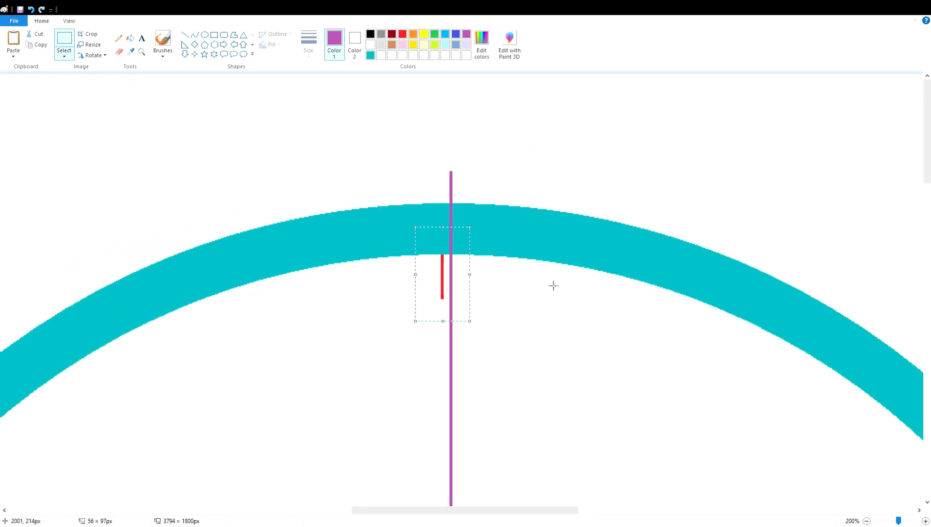
{"action": "left_click", "coordinate": [552, 284]}
Paste an upright red spacer line against the turquoise ring's inner bottom edge, beside the purple line
{"action": "scroll", "coordinate": [532, 339], "scroll_direction": "down", "scroll_amount": 12}
{"action": "key", "text": "ctrl+v"}
{"action": "left_click_drag", "start_coordinate": [64, 105], "coordinate": [460, 288]}
{"action": "left_click", "coordinate": [552, 241]}
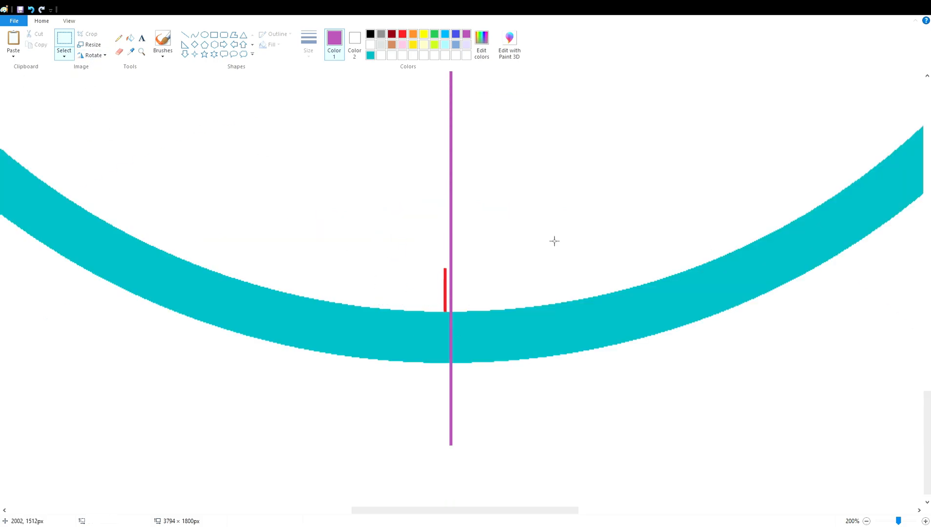
Draw a black ellipse inside the turquoise ring, spanning from the bottom red spacer up to the top one
{"action": "left_click", "coordinate": [370, 34]}
{"action": "left_click", "coordinate": [204, 34]}
{"action": "left_click_drag", "start_coordinate": [271, 88], "coordinate": [623, 271]}
{"action": "scroll", "coordinate": [620, 274], "scroll_direction": "up", "scroll_amount": 3}
{"action": "left_click_drag", "start_coordinate": [445, 416], "coordinate": [451, 80]}
{"action": "scroll", "coordinate": [556, 336], "scroll_direction": "up", "scroll_amount": 3}
{"action": "scroll", "coordinate": [486, 162], "scroll_direction": "up", "scroll_amount": 3}
{"action": "left_click_drag", "start_coordinate": [445, 407], "coordinate": [447, 112]}
{"action": "scroll", "coordinate": [448, 117], "scroll_direction": "up", "scroll_amount": 2}
{"action": "left_click_drag", "start_coordinate": [445, 329], "coordinate": [457, 192]}
Widen the new black ellipse so its sides meet the red spacers at the turquoise ring's right and left edges
{"action": "scroll", "coordinate": [481, 254], "scroll_direction": "down", "scroll_amount": 2}
{"action": "left_click_drag", "start_coordinate": [549, 511], "coordinate": [658, 510]}
{"action": "scroll", "coordinate": [242, 392], "scroll_direction": "down", "scroll_amount": 2}
{"action": "left_click_drag", "start_coordinate": [187, 396], "coordinate": [654, 395]}
{"action": "left_click_drag", "start_coordinate": [627, 511], "coordinate": [409, 510]}
{"action": "left_click_drag", "start_coordinate": [772, 390], "coordinate": [253, 391]}
{"action": "left_click", "coordinate": [866, 521]}
{"action": "left_click", "coordinate": [865, 521]}
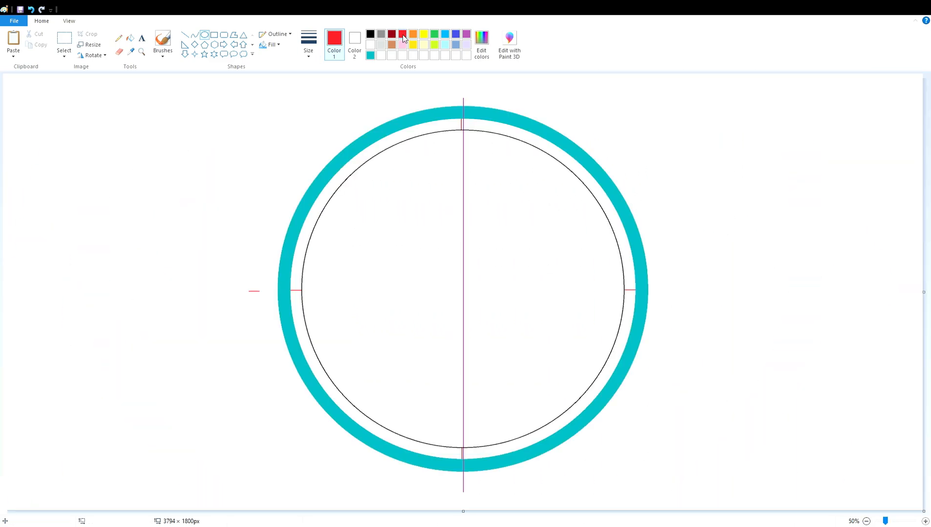
Fill all the gaps between the turquoise ring and the new inner circle with red
{"action": "left_click", "coordinate": [402, 34]}
{"action": "left_click", "coordinate": [131, 38]}
{"action": "left_click", "coordinate": [389, 142]}
{"action": "left_click", "coordinate": [465, 124]}
{"action": "left_click", "coordinate": [314, 361]}
{"action": "left_click", "coordinate": [465, 457]}
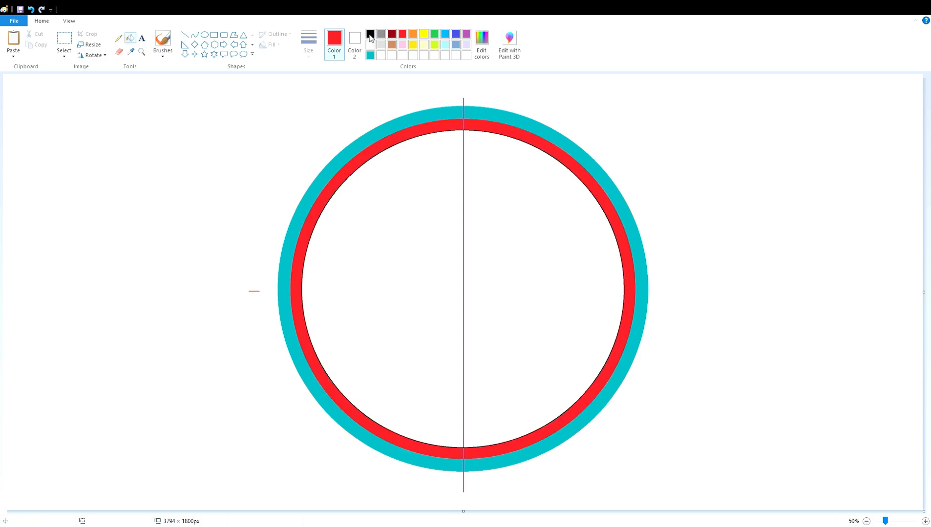
Fill both halves of the red inner ring with black
{"action": "left_click", "coordinate": [370, 34]}
{"action": "left_click", "coordinate": [452, 126]}
{"action": "left_click", "coordinate": [500, 130]}
Patch the black inner ring with a short black line and fill the whole ring with a custom lime green
{"action": "left_click", "coordinate": [925, 521]}
{"action": "left_click", "coordinate": [925, 522]}
{"action": "left_click", "coordinate": [184, 34]}
{"action": "scroll", "coordinate": [434, 281], "scroll_direction": "down", "scroll_amount": 20}
{"action": "left_click_drag", "start_coordinate": [398, 291], "coordinate": [412, 291]}
{"action": "left_click", "coordinate": [129, 38]}
{"action": "scroll", "coordinate": [405, 277], "scroll_direction": "up", "scroll_amount": 20}
{"action": "left_click", "coordinate": [867, 522]}
{"action": "left_click", "coordinate": [867, 522]}
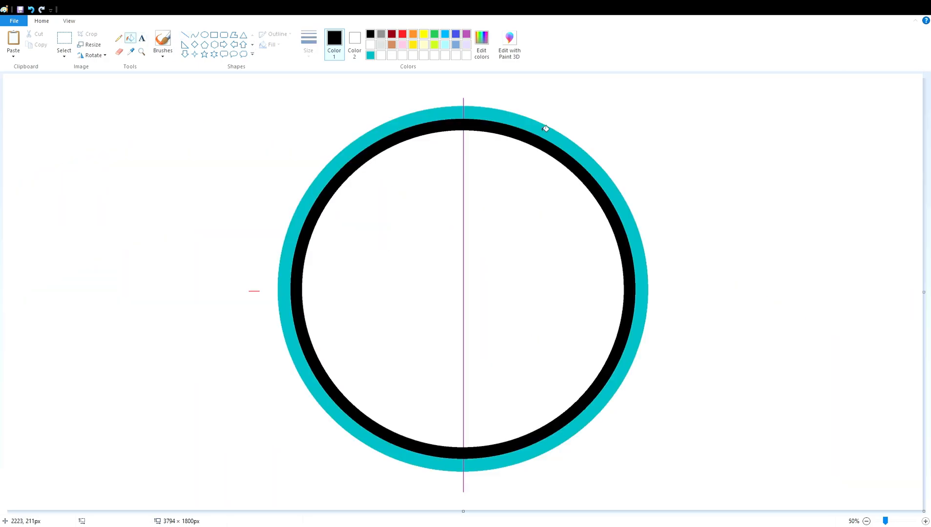
{"action": "left_click", "coordinate": [339, 189]}
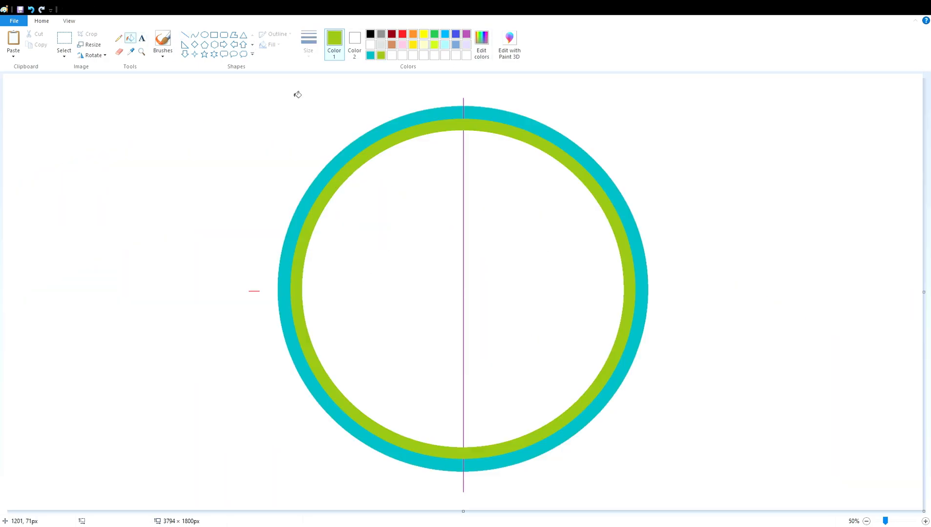
Erase the turquoise ring's right half and the purple line's outer ends by flooding the background purple and refilling it white
{"action": "left_click", "coordinate": [613, 190]}
{"action": "left_click", "coordinate": [466, 34]}
{"action": "left_click", "coordinate": [650, 156]}
{"action": "left_click", "coordinate": [370, 45]}
{"action": "left_click", "coordinate": [650, 156]}
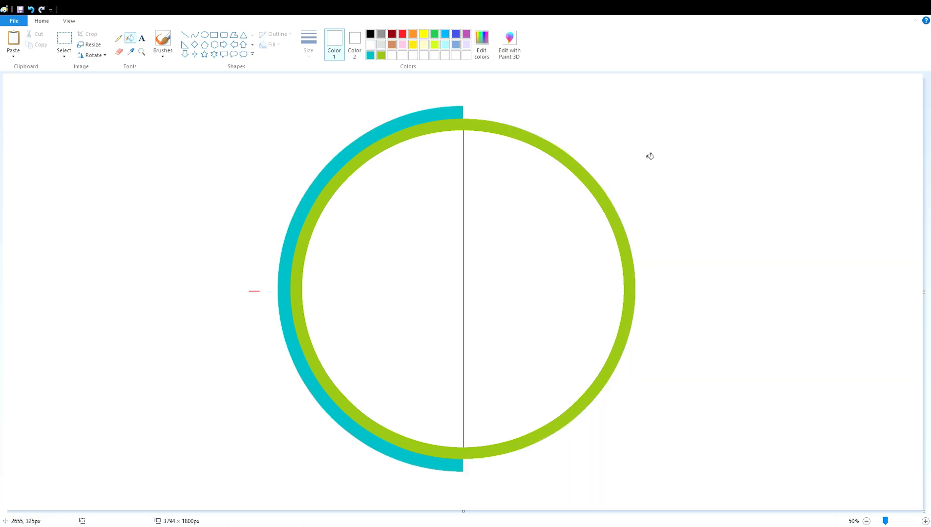
Erase the vertical purple centre line by filling the lime ring's interior with purple and refilling it white
{"action": "left_click", "coordinate": [468, 35]}
{"action": "left_click", "coordinate": [540, 245]}
{"action": "left_click", "coordinate": [370, 45]}
{"action": "left_click", "coordinate": [461, 229]}
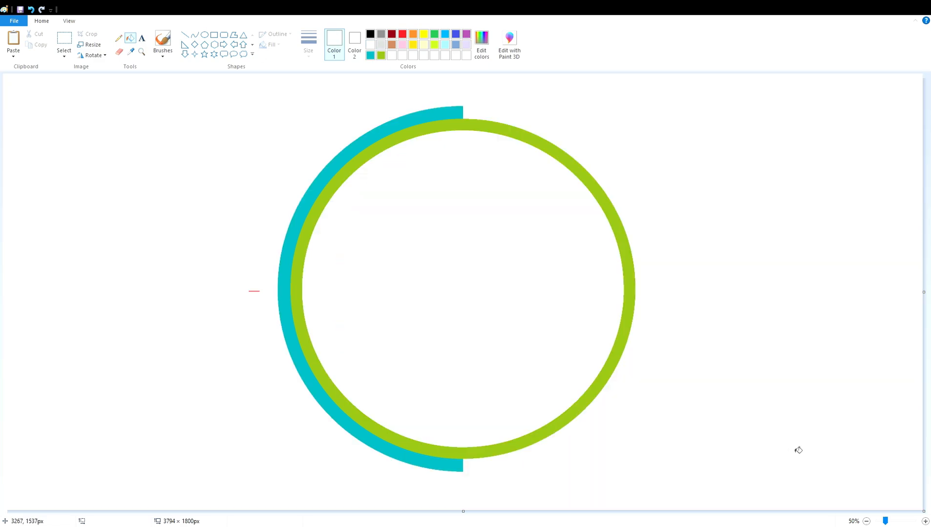
Draw a diagonal purple line across the lime ring from its lower right to its upper left
{"action": "left_click", "coordinate": [184, 34]}
{"action": "mouse_move", "coordinate": [533, 453]}
{"action": "left_mouse_down"}
{"action": "mouse_move", "coordinate": [403, 152]}
{"action": "mouse_move", "coordinate": [386, 135]}
{"action": "left_mouse_up"}
{"action": "left_click_drag", "start_coordinate": [534, 452], "coordinate": [533, 456]}
Try to patch the purple line's upper crossing of the lime ring with lime and its tip with turquoise
{"action": "left_click", "coordinate": [925, 522]}
{"action": "left_click", "coordinate": [925, 522]}
{"action": "scroll", "coordinate": [287, 490], "scroll_direction": "down", "scroll_amount": 2}
{"action": "left_click_drag", "start_coordinate": [190, 511], "coordinate": [508, 511]}
{"action": "scroll", "coordinate": [519, 476], "scroll_direction": "up", "scroll_amount": 2}
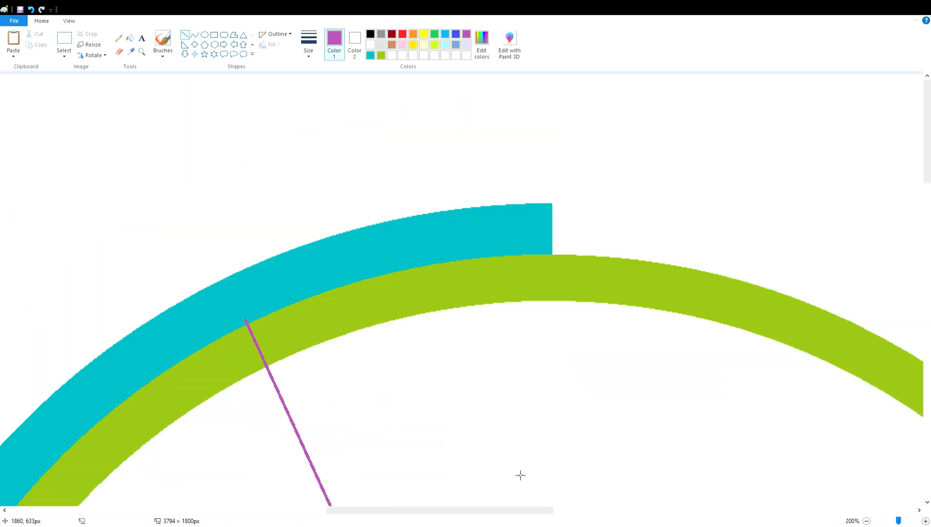
{"action": "left_click", "coordinate": [926, 522]}
{"action": "scroll", "coordinate": [537, 245], "scroll_direction": "down", "scroll_amount": 1}
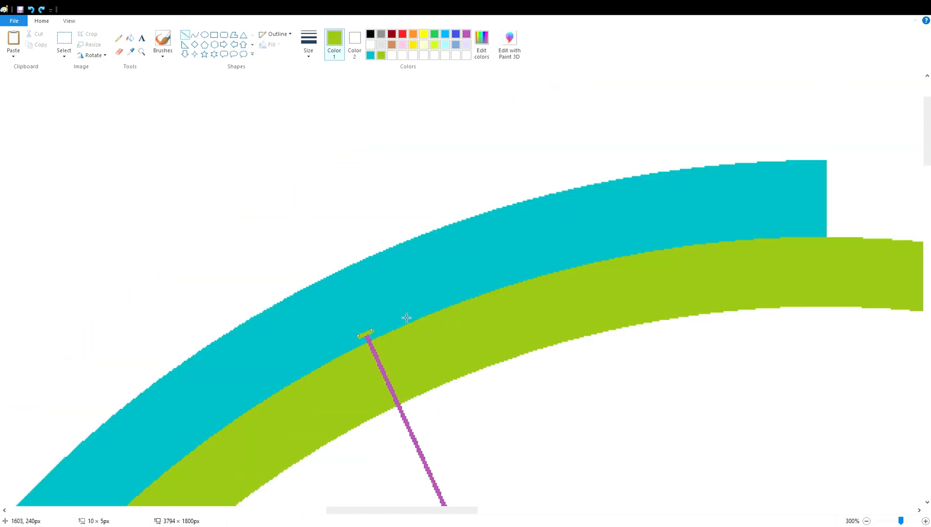
{"action": "left_click", "coordinate": [413, 304]}
{"action": "scroll", "coordinate": [421, 327], "scroll_direction": "down", "scroll_amount": 2}
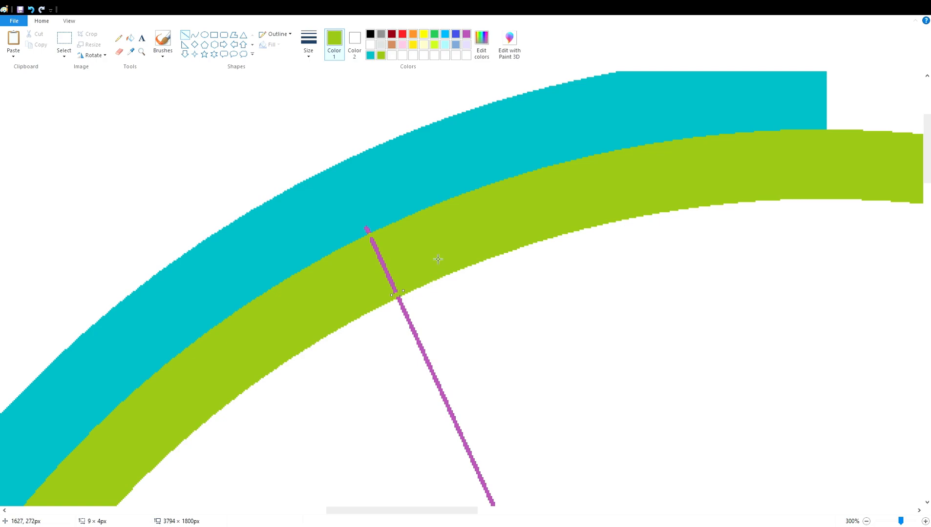
{"action": "left_click", "coordinate": [131, 38]}
{"action": "left_click", "coordinate": [383, 266]}
{"action": "left_click", "coordinate": [370, 55]}
{"action": "left_click", "coordinate": [368, 230]}
Try to close off and fill the purple line's lower crossing of the lime ring with lime
{"action": "scroll", "coordinate": [386, 293], "scroll_direction": "down", "scroll_amount": 16}
{"action": "left_click_drag", "start_coordinate": [461, 511], "coordinate": [576, 515]}
{"action": "left_click", "coordinate": [185, 35]}
{"action": "left_click", "coordinate": [381, 55]}
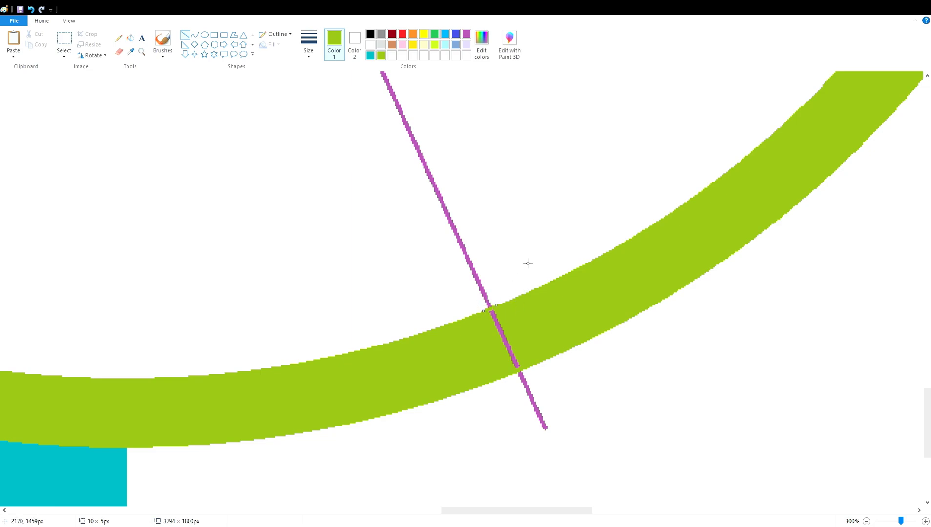
{"action": "left_click", "coordinate": [131, 38]}
{"action": "left_click", "coordinate": [506, 336]}
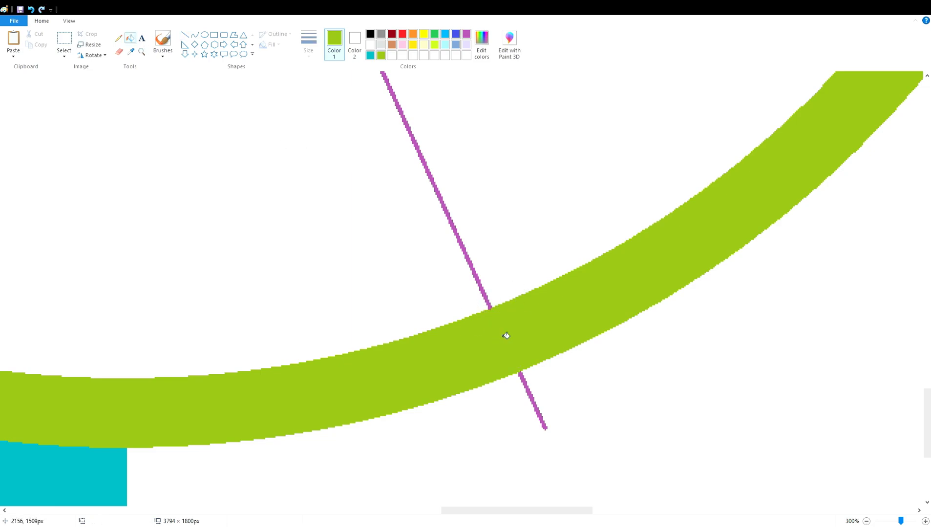
Undo the lime and turquoise patches made at both ends of the purple line
{"action": "key", "text": "ctrl+z"}
{"action": "key", "text": "ctrl+z"}
{"action": "key", "text": "ctrl+z"}
{"action": "scroll", "coordinate": [546, 428], "scroll_direction": "up", "scroll_amount": 11}
{"action": "left_click_drag", "start_coordinate": [551, 512], "coordinate": [450, 518]}
{"action": "scroll", "coordinate": [480, 477], "scroll_direction": "up", "scroll_amount": 5}
{"action": "key", "text": "ctrl+z"}
{"action": "key", "text": "ctrl+z"}
Fill the purple line's tip that protrudes into the turquoise ring with turquoise
{"action": "left_click", "coordinate": [370, 56]}
{"action": "left_click", "coordinate": [184, 35]}
{"action": "left_click", "coordinate": [131, 38]}
{"action": "scroll", "coordinate": [445, 358], "scroll_direction": "down", "scroll_amount": 12}
{"action": "left_click_drag", "start_coordinate": [480, 511], "coordinate": [603, 511]}
{"action": "left_click", "coordinate": [380, 56]}
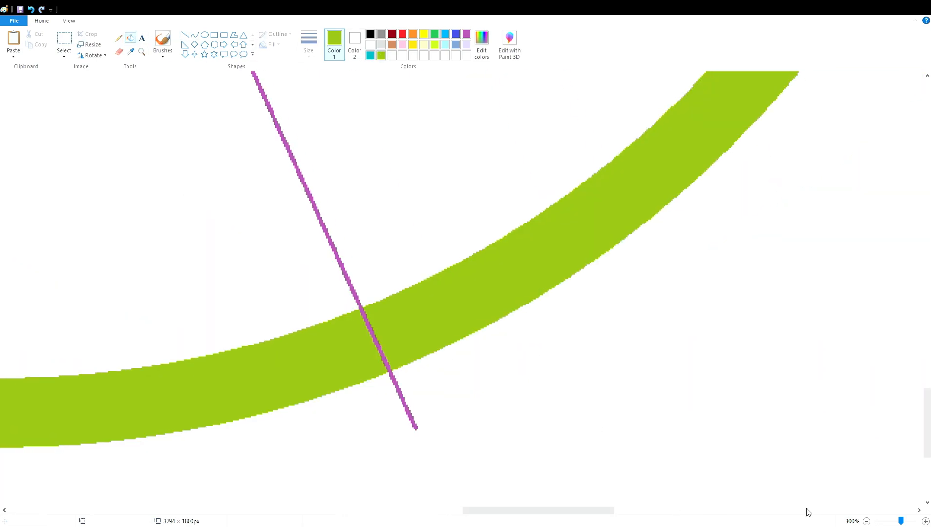
Copy the red spacing mark beside the rings and place a copy at the lime ring's left inner edge
{"action": "left_click", "coordinate": [867, 522]}
{"action": "left_click", "coordinate": [866, 522]}
{"action": "left_click", "coordinate": [866, 522]}
{"action": "left_click", "coordinate": [925, 522]}
{"action": "left_click", "coordinate": [925, 522]}
{"action": "left_click", "coordinate": [925, 522]}
{"action": "scroll", "coordinate": [627, 488], "scroll_direction": "down", "scroll_amount": 10}
{"action": "left_click_drag", "start_coordinate": [147, 511], "coordinate": [363, 510]}
{"action": "left_click", "coordinate": [867, 522]}
{"action": "left_click", "coordinate": [62, 45]}
{"action": "left_click_drag", "start_coordinate": [50, 169], "coordinate": [179, 254]}
{"action": "key", "text": "ctrl+c"}
{"action": "key", "text": "ctrl+v"}
{"action": "left_click_drag", "start_coordinate": [52, 121], "coordinate": [332, 234]}
Paste another red spacing mark at the lime ring's right inner edge
{"action": "left_click_drag", "start_coordinate": [375, 510], "coordinate": [641, 510]}
{"action": "key", "text": "ctrl+v"}
{"action": "left_click_drag", "start_coordinate": [88, 138], "coordinate": [508, 228]}
Paste a red spacing mark, rotate it to vertical and place it at the lime ring's bottom inner edge
{"action": "scroll", "coordinate": [581, 422], "scroll_direction": "down", "scroll_amount": 10}
{"action": "left_click_drag", "start_coordinate": [576, 510], "coordinate": [442, 511]}
{"action": "key", "text": "ctrl+v"}
{"action": "left_click", "coordinate": [93, 55]}
{"action": "left_click", "coordinate": [93, 65]}
{"action": "left_click_drag", "start_coordinate": [44, 152], "coordinate": [423, 247]}
Paste a red spacing mark, rotate it to vertical and place it at the lime ring's top inner edge
{"action": "scroll", "coordinate": [523, 250], "scroll_direction": "up", "scroll_amount": 12}
{"action": "scroll", "coordinate": [522, 250], "scroll_direction": "up", "scroll_amount": 10}
{"action": "key", "text": "ctrl+v"}
{"action": "left_click", "coordinate": [96, 55]}
{"action": "left_click", "coordinate": [96, 65]}
{"action": "left_click_drag", "start_coordinate": [44, 142], "coordinate": [431, 315]}
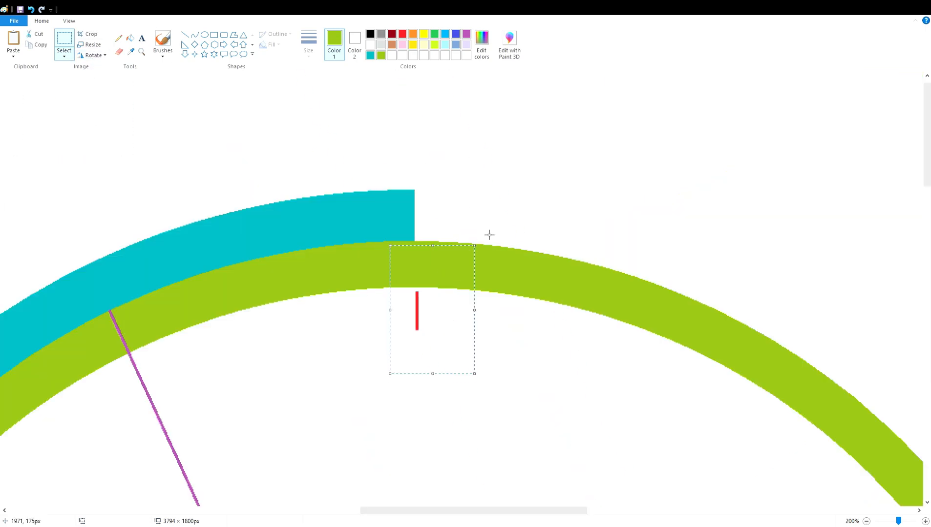
Draw a black circle inside the lime ring and adjust it to touch the inner ends of the four red marks
{"action": "left_click", "coordinate": [204, 35]}
{"action": "left_click_drag", "start_coordinate": [270, 353], "coordinate": [824, 520]}
{"action": "left_click_drag", "start_coordinate": [760, 427], "coordinate": [632, 407]}
{"action": "scroll", "coordinate": [622, 279], "scroll_direction": "down", "scroll_amount": 7}
{"action": "scroll", "coordinate": [416, 213], "scroll_direction": "down", "scroll_amount": 10}
{"action": "left_click_drag", "start_coordinate": [418, 167], "coordinate": [433, 459]}
{"action": "scroll", "coordinate": [433, 458], "scroll_direction": "up", "scroll_amount": 8}
{"action": "left_click_drag", "start_coordinate": [527, 511], "coordinate": [626, 511]}
{"action": "left_click_drag", "start_coordinate": [287, 396], "coordinate": [611, 447]}
{"action": "left_click_drag", "start_coordinate": [583, 511], "coordinate": [364, 515]}
{"action": "left_click_drag", "start_coordinate": [635, 396], "coordinate": [311, 444]}
{"action": "left_click", "coordinate": [866, 521]}
{"action": "left_click", "coordinate": [866, 521]}
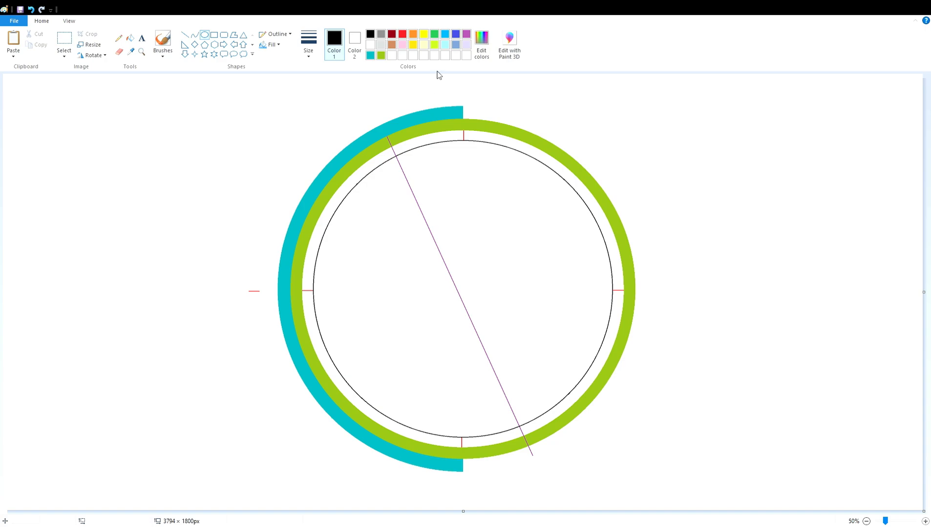
Fill all the gaps between the lime ring and the black circle with red
{"action": "left_click", "coordinate": [401, 34]}
{"action": "left_click", "coordinate": [131, 39]}
{"action": "left_click", "coordinate": [440, 137]}
{"action": "left_click", "coordinate": [486, 138]}
{"action": "left_click", "coordinate": [329, 212]}
{"action": "left_click", "coordinate": [311, 321]}
{"action": "left_click", "coordinate": [491, 442]}
{"action": "left_click", "coordinate": [554, 419]}
Fill both parts of the red inner ring, on either side of the diagonal line, with black
{"action": "left_click", "coordinate": [370, 34]}
{"action": "left_click", "coordinate": [376, 163]}
{"action": "left_click", "coordinate": [454, 136]}
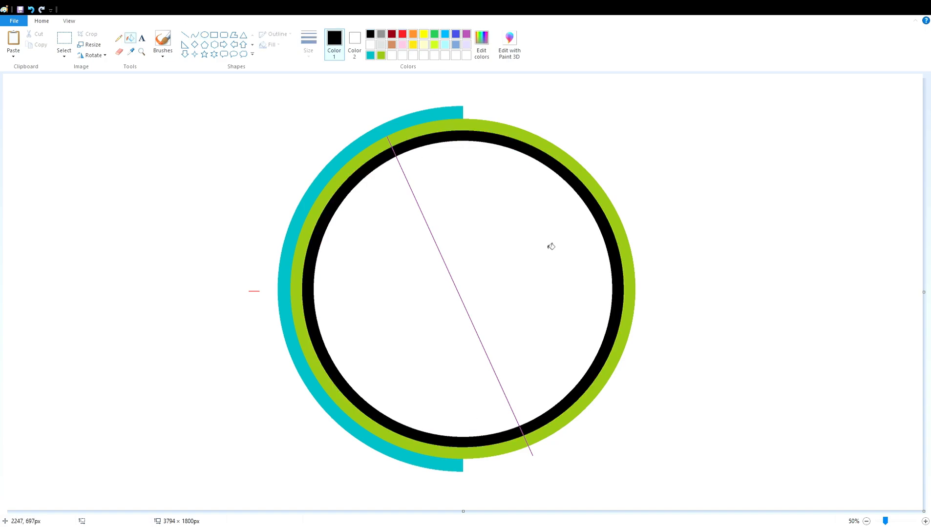
Draw short black lines across the diagonal purple line where it meets the edges of the black ring
{"action": "left_click", "coordinate": [926, 521]}
{"action": "left_click", "coordinate": [926, 521]}
{"action": "left_click", "coordinate": [926, 521]}
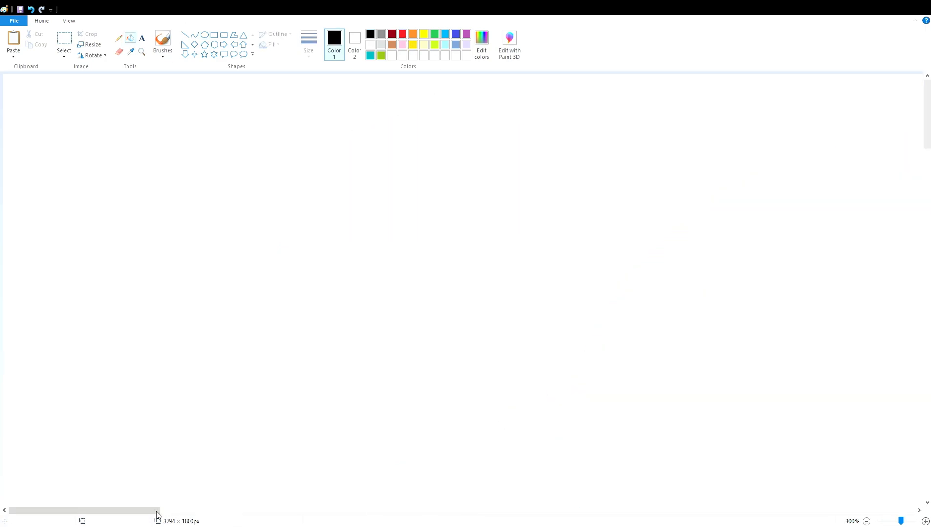
{"action": "left_click_drag", "start_coordinate": [137, 511], "coordinate": [471, 511]}
{"action": "scroll", "coordinate": [466, 465], "scroll_direction": "down", "scroll_amount": 3}
{"action": "left_click", "coordinate": [185, 35]}
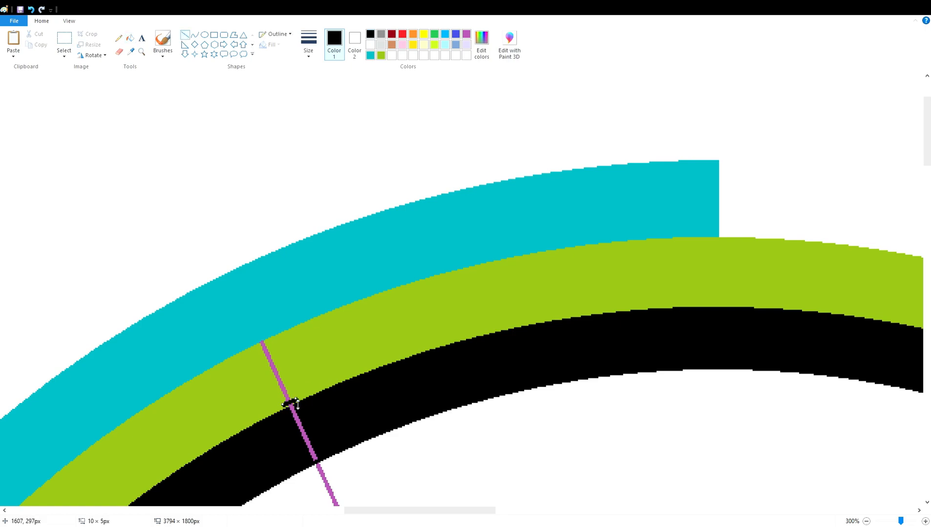
{"action": "scroll", "coordinate": [331, 333], "scroll_direction": "down", "scroll_amount": 15}
{"action": "scroll", "coordinate": [395, 403], "scroll_direction": "right", "scroll_amount": 5}
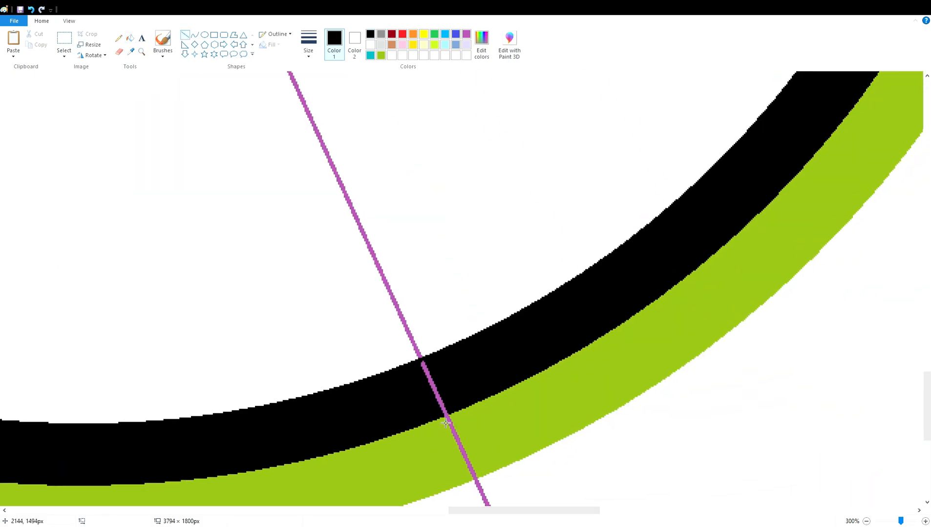
Fill the purple line segments crossing the black ring at its lower right and upper left with black
{"action": "left_click", "coordinate": [130, 38]}
{"action": "left_click", "coordinate": [433, 387]}
{"action": "scroll", "coordinate": [393, 395], "scroll_direction": "up", "scroll_amount": 15}
{"action": "scroll", "coordinate": [393, 394], "scroll_direction": "left", "scroll_amount": 5}
{"action": "left_click", "coordinate": [400, 327]}
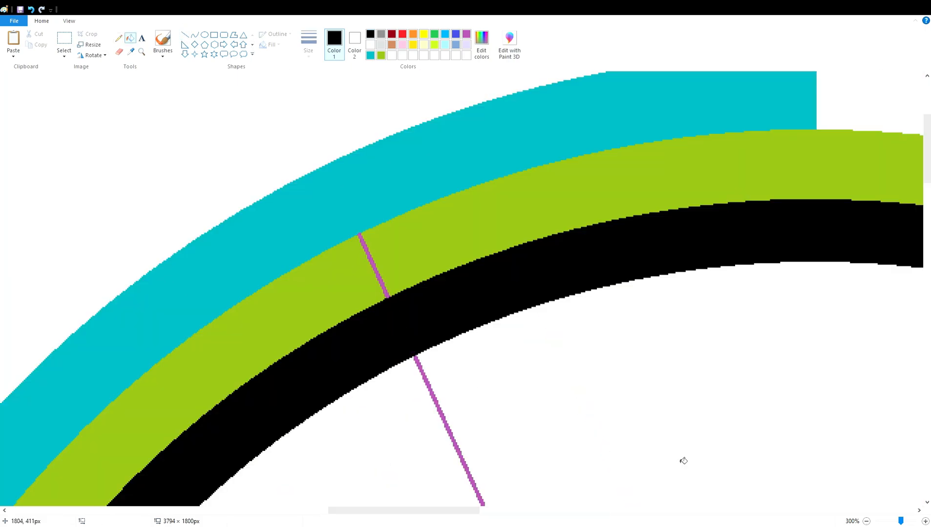
Fill the whole black ring with a custom golden yellow
{"action": "left_click", "coordinate": [866, 522]}
{"action": "left_click", "coordinate": [867, 521]}
{"action": "left_click", "coordinate": [866, 522]}
{"action": "left_click", "coordinate": [377, 169]}
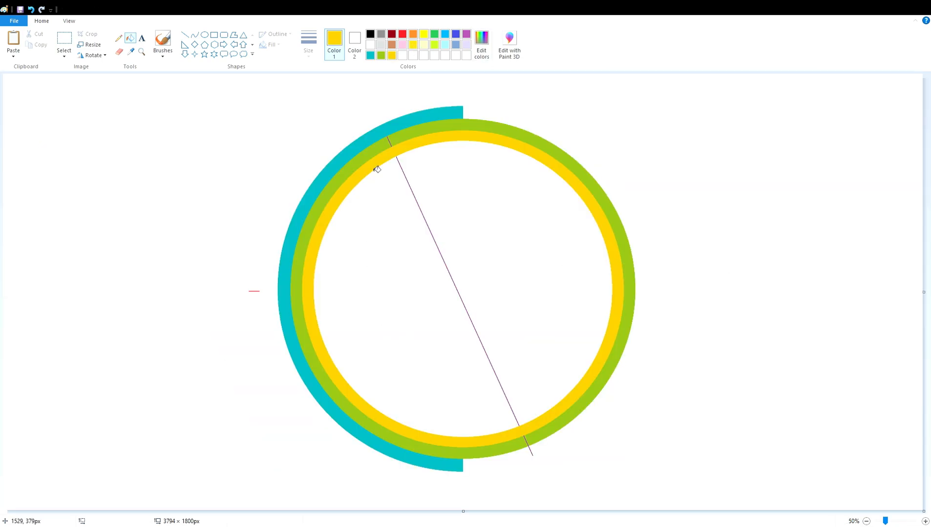
Remove the lime ring's right part and the diagonal line by filling them and the background purple, and refill everything purple with white
{"action": "left_click", "coordinate": [467, 35]}
{"action": "left_click", "coordinate": [550, 153]}
{"action": "left_click", "coordinate": [505, 205]}
{"action": "left_click", "coordinate": [415, 263]}
{"action": "left_click", "coordinate": [371, 45]}
{"action": "left_click", "coordinate": [552, 146]}
{"action": "left_click", "coordinate": [505, 235]}
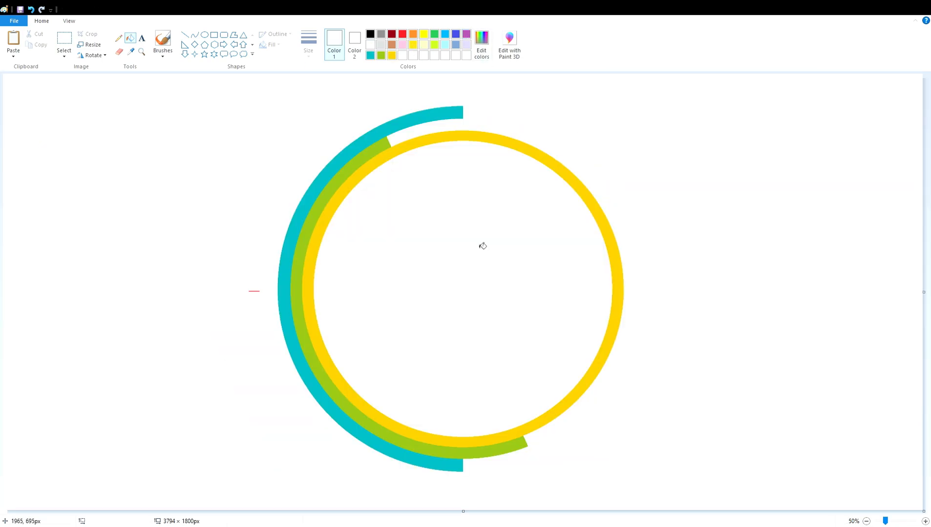
Draw a diagonal purple line, about 623 × 1331 px in extent, across the yellow ring from its lower left to beyond its upper right
{"action": "left_click", "coordinate": [467, 34]}
{"action": "left_click", "coordinate": [185, 35]}
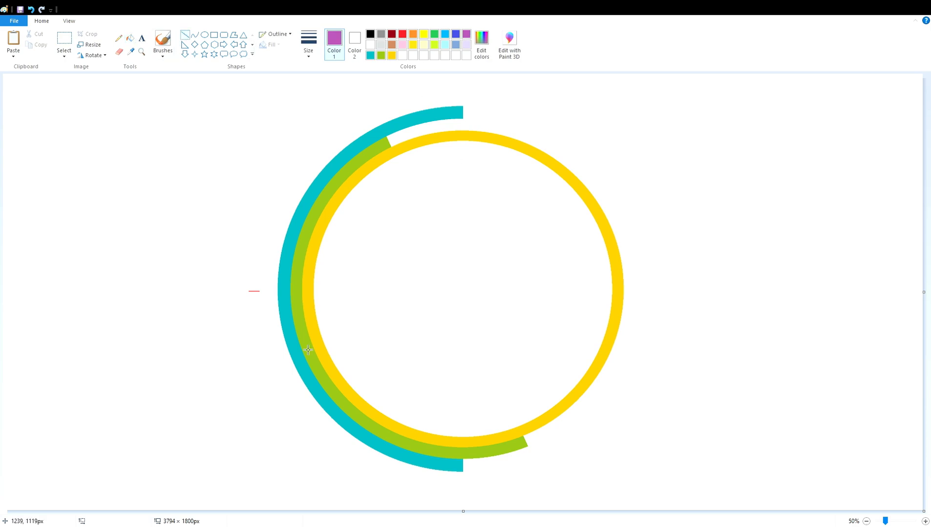
{"action": "left_click_drag", "start_coordinate": [389, 428], "coordinate": [576, 121]}
{"action": "key", "text": "ctrl+z"}
{"action": "left_click_drag", "start_coordinate": [394, 436], "coordinate": [545, 114]}
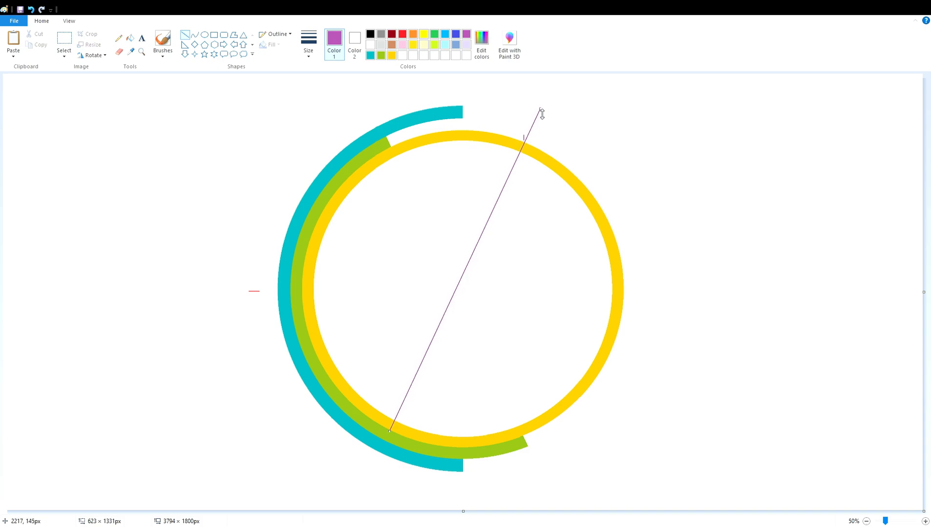
Fill the purple line's lower tip that protrudes into the lime ring with lime green
{"action": "left_click", "coordinate": [924, 522]}
{"action": "left_click", "coordinate": [923, 521]}
{"action": "left_click", "coordinate": [924, 522]}
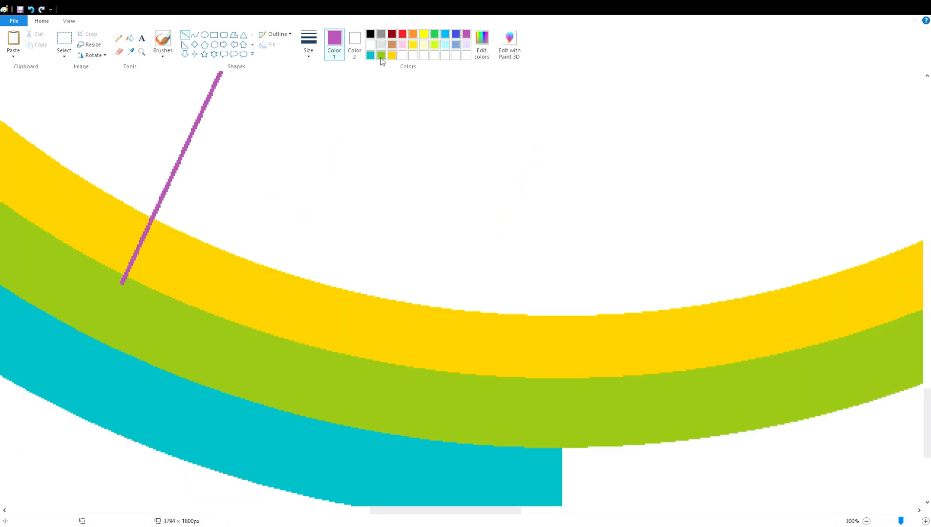
{"action": "left_click", "coordinate": [130, 39]}
{"action": "left_click", "coordinate": [122, 283]}
Copy the red spacing mark beside the rings and place a copy at the yellow ring's left inner edge
{"action": "scroll", "coordinate": [488, 387], "scroll_direction": "up", "scroll_amount": 10}
{"action": "scroll", "coordinate": [488, 386], "scroll_direction": "down", "scroll_amount": 1}
{"action": "left_click_drag", "start_coordinate": [448, 510], "coordinate": [293, 517]}
{"action": "left_click", "coordinate": [865, 521]}
{"action": "scroll", "coordinate": [562, 454], "scroll_direction": "down", "scroll_amount": 4}
{"action": "scroll", "coordinate": [324, 483], "scroll_direction": "down", "scroll_amount": 6}
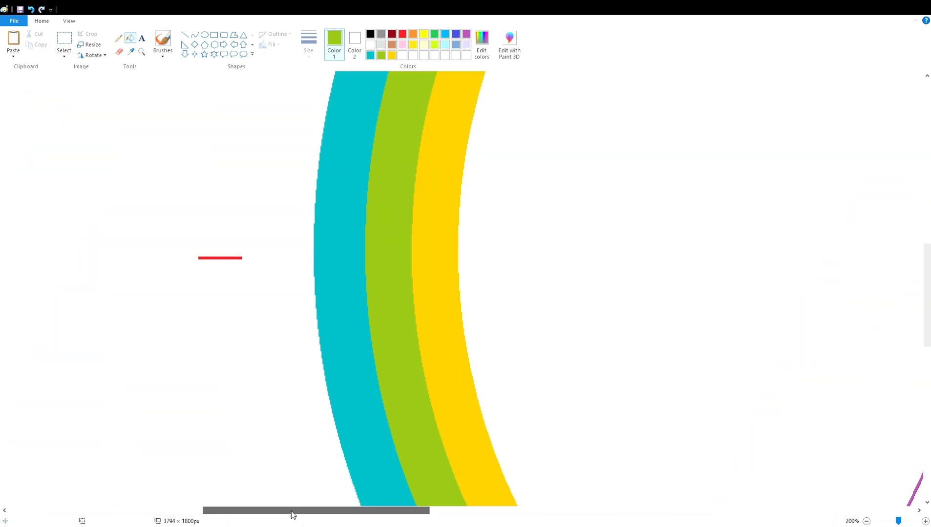
{"action": "left_click", "coordinate": [63, 37]}
{"action": "left_click_drag", "start_coordinate": [161, 221], "coordinate": [272, 292]}
{"action": "key", "text": "ctrl+c"}
{"action": "key", "text": "ctrl+v"}
{"action": "left_click_drag", "start_coordinate": [75, 126], "coordinate": [496, 264]}
{"action": "left_click", "coordinate": [635, 263]}
Paste another red spacing mark at the yellow ring's right inner edge
{"action": "left_click_drag", "start_coordinate": [414, 511], "coordinate": [710, 512]}
{"action": "key", "text": "ctrl+v"}
{"action": "left_click_drag", "start_coordinate": [73, 127], "coordinate": [434, 270]}
{"action": "left_click", "coordinate": [672, 286]}
Paste a red spacing mark, rotate it to vertical and place it at the yellow ring's bottom inner edge
{"action": "left_click_drag", "start_coordinate": [605, 511], "coordinate": [434, 513]}
{"action": "scroll", "coordinate": [434, 489], "scroll_direction": "down", "scroll_amount": 7}
{"action": "key", "text": "ctrl+v"}
{"action": "left_click", "coordinate": [93, 55]}
{"action": "left_click", "coordinate": [115, 68]}
{"action": "left_click_drag", "start_coordinate": [62, 132], "coordinate": [548, 390]}
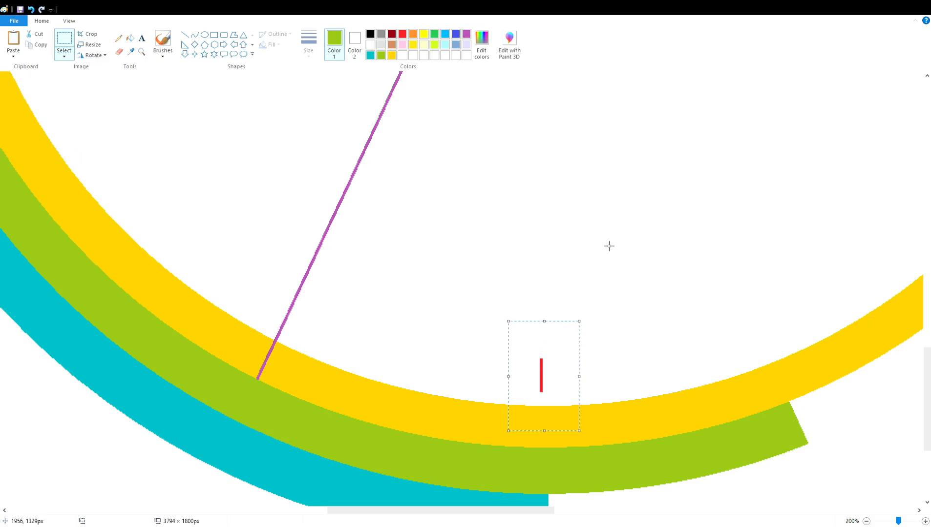
Paste a red spacing mark, rotate it to vertical and place it at the yellow ring's top inner edge
{"action": "scroll", "coordinate": [621, 269], "scroll_direction": "up", "scroll_amount": 18}
{"action": "key", "text": "ctrl+v"}
{"action": "left_click", "coordinate": [93, 55]}
{"action": "left_click", "coordinate": [115, 68]}
{"action": "left_click_drag", "start_coordinate": [89, 92], "coordinate": [587, 348]}
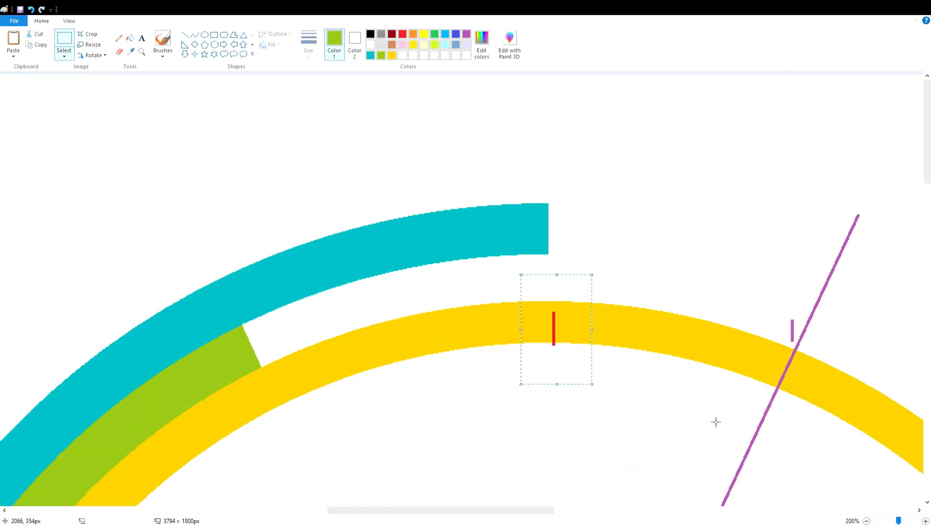
{"action": "left_click", "coordinate": [554, 429]}
Erase the misplaced red mark near the yellow ring's bottom inner edge with a white fill
{"action": "scroll", "coordinate": [657, 445], "scroll_direction": "down", "scroll_amount": 20}
{"action": "left_click", "coordinate": [130, 38]}
{"action": "left_click", "coordinate": [370, 45]}
{"action": "left_click", "coordinate": [546, 210]}
Paste a replacement red mark, rotate it to vertical and set it against the yellow ring's bottom inner edge
{"action": "key", "text": "ctrl+v"}
{"action": "left_click_drag", "start_coordinate": [68, 124], "coordinate": [533, 210]}
{"action": "left_click", "coordinate": [95, 55]}
{"action": "left_click", "coordinate": [114, 68]}
{"action": "left_click_drag", "start_coordinate": [523, 140], "coordinate": [551, 172]}
{"action": "left_click", "coordinate": [668, 161]}
Draw a black ellipse outline inside the yellow ring and nudge it left and up towards the spacing marks
{"action": "scroll", "coordinate": [690, 245], "scroll_direction": "up", "scroll_amount": 3}
{"action": "left_click", "coordinate": [204, 34]}
{"action": "left_click", "coordinate": [370, 34]}
{"action": "left_click_drag", "start_coordinate": [397, 86], "coordinate": [907, 498]}
{"action": "key", "text": "Left"}
{"action": "key", "text": "Left"}
{"action": "key", "text": "Left"}
{"action": "key", "text": "Left"}
{"action": "key", "text": "Left"}
{"action": "key", "text": "Left"}
{"action": "key", "text": "Left"}
{"action": "key", "text": "Left"}
{"action": "key", "text": "Left"}
{"action": "key", "text": "Left"}
{"action": "key", "text": "Left"}
{"action": "key", "text": "Left"}
{"action": "key", "text": "Up"}
{"action": "key", "text": "Up"}
{"action": "key", "text": "Up"}
{"action": "key", "text": "Up"}
{"action": "key", "text": "Up"}
{"action": "key", "text": "Up"}
{"action": "key", "text": "Up"}
{"action": "key", "text": "Up"}
{"action": "key", "text": "Up"}
{"action": "key", "text": "Up"}
{"action": "key", "text": "Up"}
{"action": "key", "text": "Up"}
{"action": "key", "text": "Up"}
{"action": "key", "text": "Up"}
{"action": "key", "text": "Up"}
{"action": "key", "text": "Up"}
{"action": "key", "text": "Left"}
{"action": "key", "text": "Left"}
{"action": "key", "text": "Left"}
{"action": "key", "text": "Left"}
{"action": "key", "text": "Left"}
{"action": "key", "text": "Left"}
Resize the black ellipse until it touches the inner ends of all four red spacing marks
{"action": "scroll", "coordinate": [889, 449], "scroll_direction": "up", "scroll_amount": 10}
{"action": "left_click_drag", "start_coordinate": [545, 425], "coordinate": [551, 172]}
{"action": "scroll", "coordinate": [600, 203], "scroll_direction": "down", "scroll_amount": 6}
{"action": "left_click_drag", "start_coordinate": [439, 511], "coordinate": [568, 512]}
{"action": "left_click_drag", "start_coordinate": [281, 393], "coordinate": [582, 393]}
{"action": "left_click_drag", "start_coordinate": [565, 511], "coordinate": [363, 514]}
{"action": "left_click_drag", "start_coordinate": [602, 392], "coordinate": [336, 432]}
{"action": "left_click", "coordinate": [866, 521]}
{"action": "left_click", "coordinate": [866, 521]}
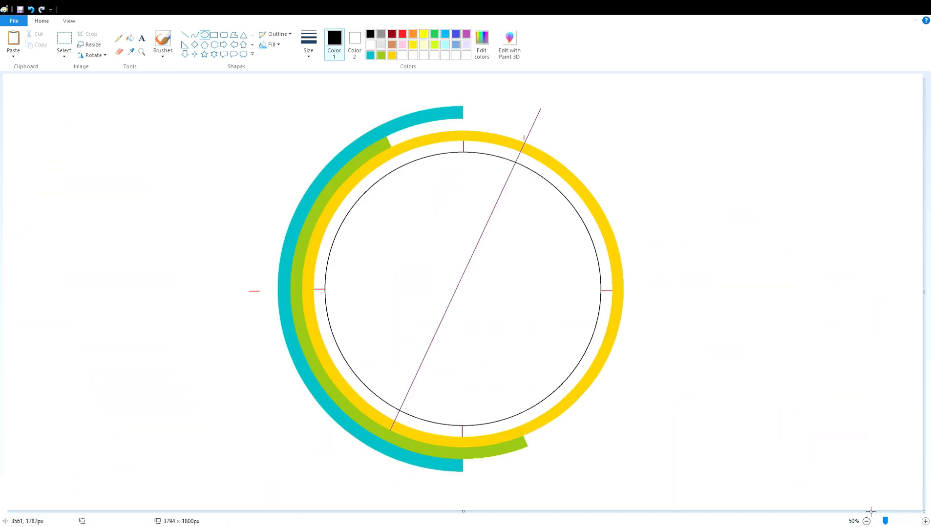
Fill the band between the yellow ring and the new circle with red, then recolour the whole band black
{"action": "left_click", "coordinate": [131, 38]}
{"action": "left_click", "coordinate": [402, 34]}
{"action": "left_click", "coordinate": [456, 145]}
{"action": "left_click", "coordinate": [537, 169]}
{"action": "left_click", "coordinate": [342, 366]}
{"action": "left_click", "coordinate": [488, 430]}
{"action": "left_click", "coordinate": [450, 432]}
{"action": "left_click", "coordinate": [370, 34]}
{"action": "left_click", "coordinate": [360, 189]}
{"action": "left_click", "coordinate": [605, 314]}
Fill the purple line's segment that crosses the upper part of the black ring with black
{"action": "left_click_drag", "start_coordinate": [885, 521], "coordinate": [901, 520]}
{"action": "scroll", "coordinate": [582, 484], "scroll_direction": "up", "scroll_amount": 5}
{"action": "left_click_drag", "start_coordinate": [147, 511], "coordinate": [384, 512]}
{"action": "left_click", "coordinate": [185, 35]}
{"action": "left_click", "coordinate": [130, 38]}
{"action": "left_click", "coordinate": [467, 253]}
Fill the purple line's segment that crosses the lower part of the black ring with black
{"action": "scroll", "coordinate": [468, 253], "scroll_direction": "down", "scroll_amount": 10}
{"action": "left_click", "coordinate": [185, 35]}
{"action": "left_click", "coordinate": [131, 38]}
{"action": "left_click", "coordinate": [594, 186]}
{"action": "left_click", "coordinate": [867, 521]}
{"action": "left_click", "coordinate": [866, 521]}
{"action": "left_click", "coordinate": [866, 521]}
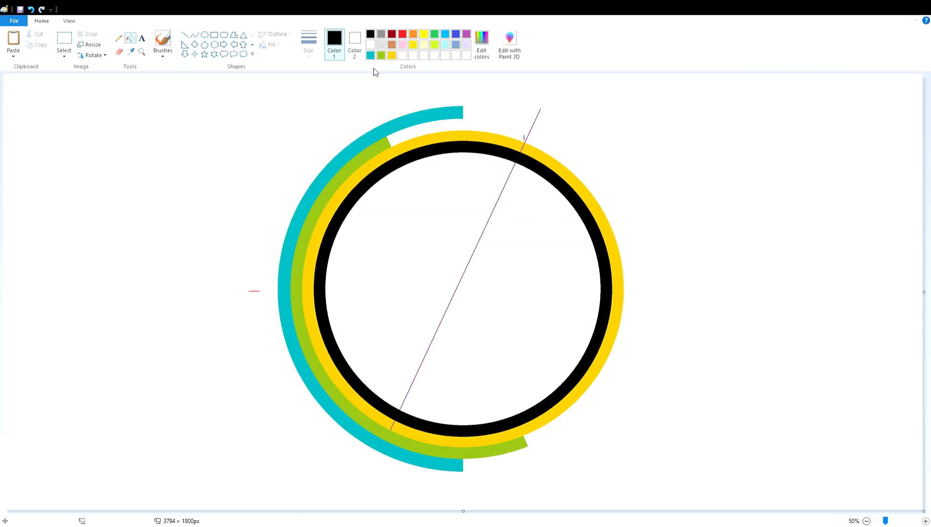
Fill the yellow ring's half right of the purple line and the line itself with white, leaving a yellow half ring
{"action": "left_click", "coordinate": [433, 252]}
{"action": "left_click", "coordinate": [608, 230]}
{"action": "left_click", "coordinate": [464, 33]}
{"action": "left_click", "coordinate": [628, 166]}
{"action": "left_click", "coordinate": [372, 45]}
{"action": "left_click", "coordinate": [603, 183]}
{"action": "left_click", "coordinate": [511, 262]}
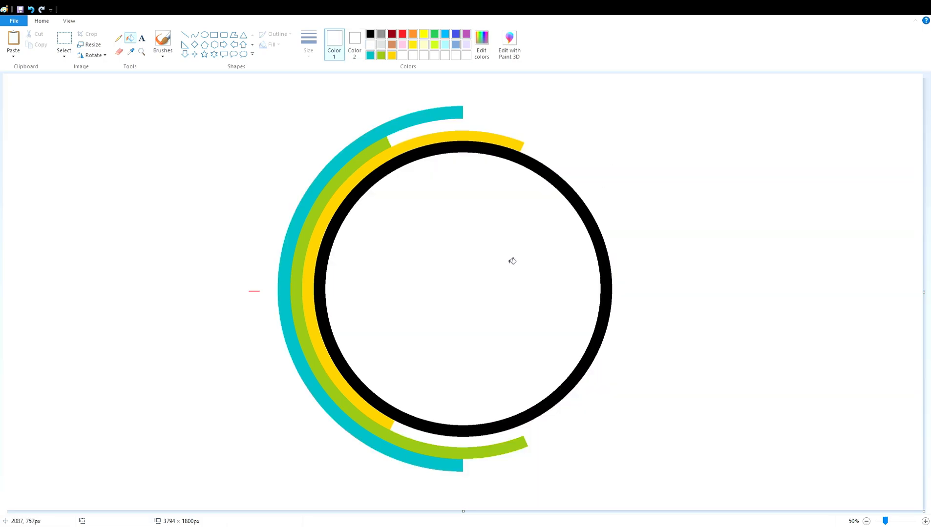
Recolour the black ring lime green and draw a purple diagonal line of about 877 × 947 px across it
{"action": "left_click", "coordinate": [449, 143]}
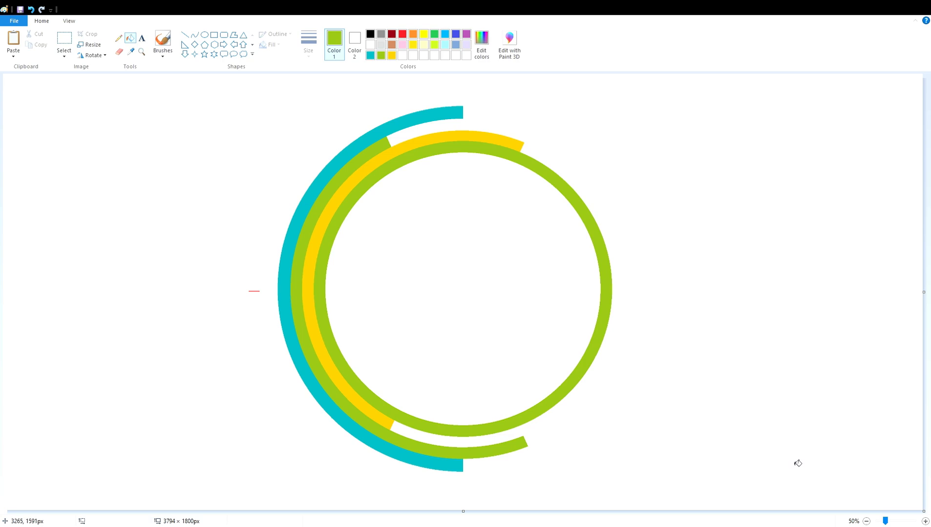
{"action": "left_click", "coordinate": [185, 35]}
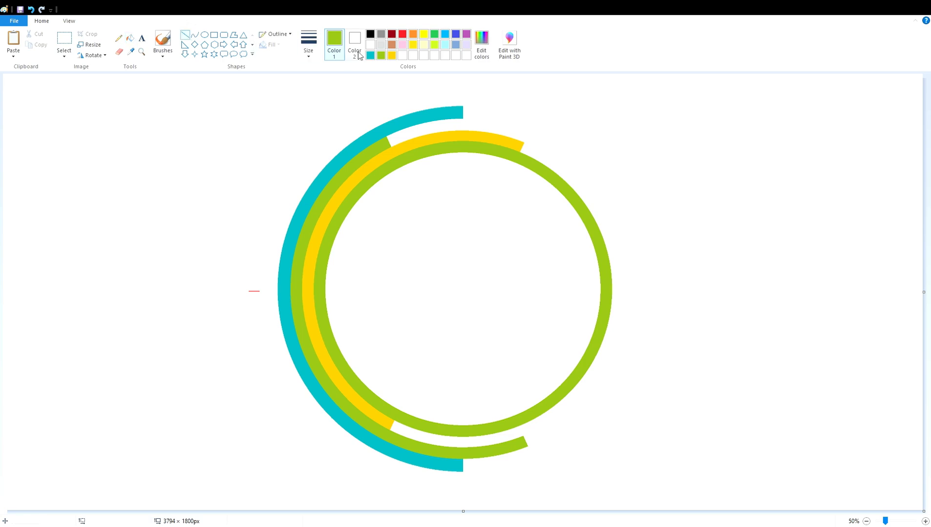
{"action": "mouse_move", "coordinate": [569, 402]}
{"action": "left_mouse_down"}
{"action": "mouse_move", "coordinate": [415, 222]}
{"action": "mouse_move", "coordinate": [362, 184]}
{"action": "left_mouse_up"}
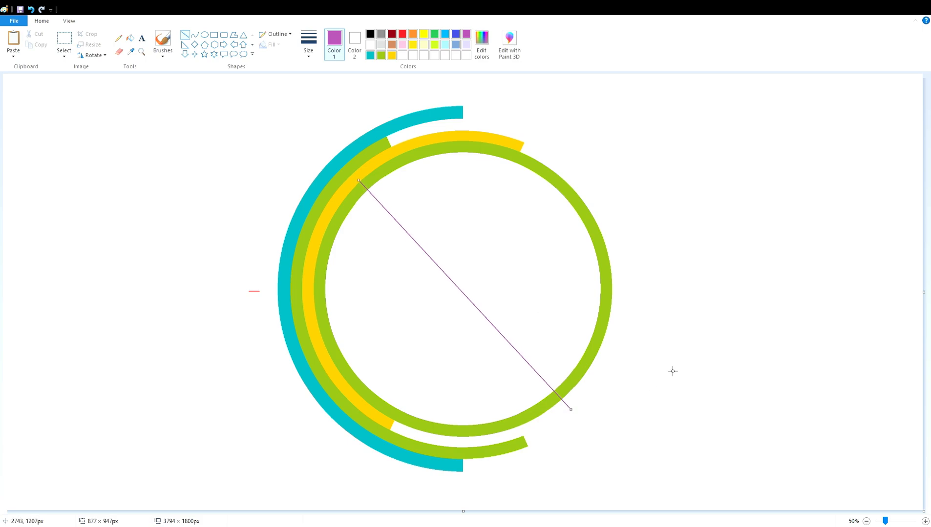
Fill the purple line's upper tip that protrudes into the yellow ring with yellow
{"action": "scroll", "coordinate": [670, 370], "scroll_direction": "up", "scroll_amount": 4}
{"action": "left_click", "coordinate": [381, 55]}
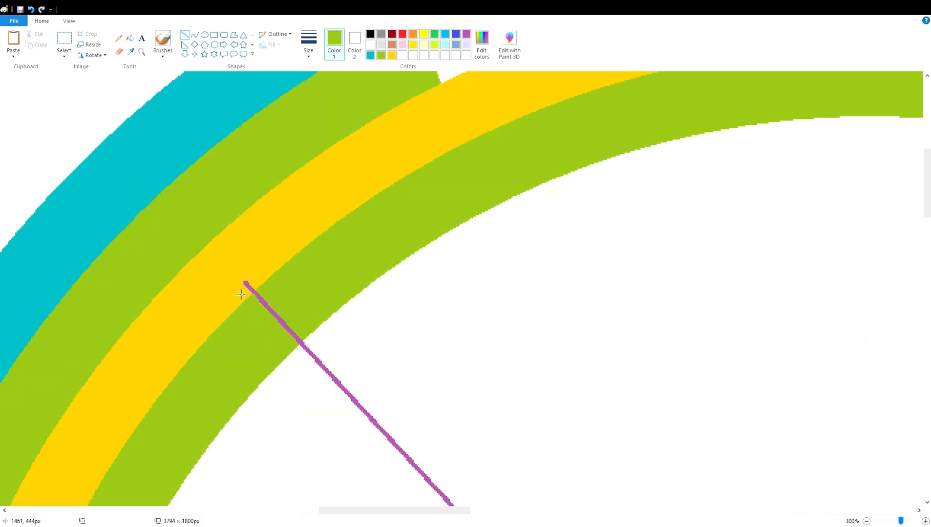
{"action": "left_click", "coordinate": [128, 41]}
{"action": "left_click", "coordinate": [246, 284]}
{"action": "scroll", "coordinate": [248, 289], "scroll_direction": "down", "scroll_amount": 10}
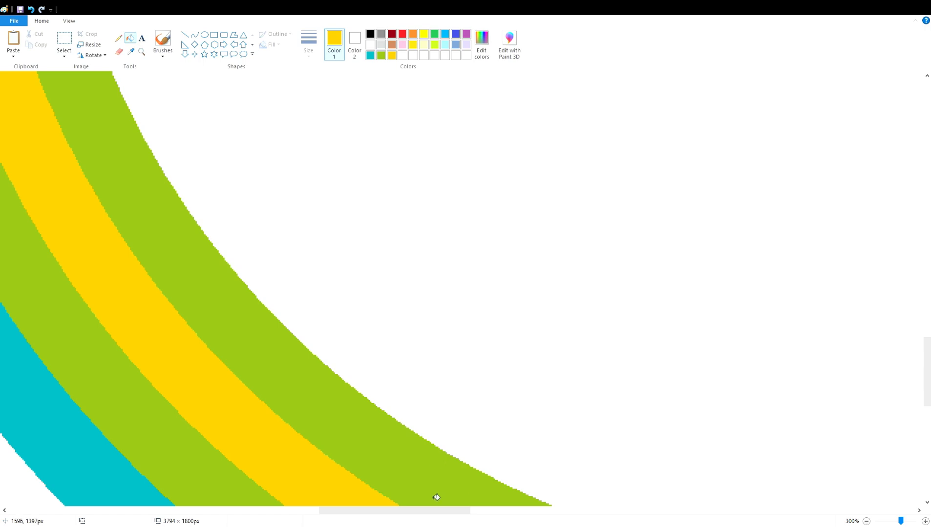
Paste a red spacing mark, rotate it to vertical and place it at the inner lime ring's bottom inner edge
{"action": "left_click_drag", "start_coordinate": [432, 511], "coordinate": [591, 511]}
{"action": "left_click", "coordinate": [866, 522]}
{"action": "left_click_drag", "start_coordinate": [669, 511], "coordinate": [529, 511]}
{"action": "left_click", "coordinate": [58, 43]}
{"action": "key", "text": "ctrl+v"}
{"action": "left_click", "coordinate": [99, 57]}
{"action": "left_click", "coordinate": [102, 67]}
{"action": "left_click_drag", "start_coordinate": [74, 118], "coordinate": [534, 394]}
{"action": "left_click", "coordinate": [641, 334]}
Place another red spacing mark, rotated to vertical, at the inner lime ring's top inner edge
{"action": "scroll", "coordinate": [640, 342], "scroll_direction": "up", "scroll_amount": 10}
{"action": "left_click", "coordinate": [102, 58]}
{"action": "left_click", "coordinate": [102, 66]}
{"action": "left_click_drag", "start_coordinate": [61, 124], "coordinate": [521, 217]}
{"action": "left_click", "coordinate": [650, 222]}
Paste horizontal red spacing marks at the inner lime ring's left and right inner edges
{"action": "scroll", "coordinate": [641, 249], "scroll_direction": "down", "scroll_amount": 10}
{"action": "left_click_drag", "start_coordinate": [527, 510], "coordinate": [441, 511]}
{"action": "key", "text": "ctrl+v"}
{"action": "left_click_drag", "start_coordinate": [80, 115], "coordinate": [354, 186]}
{"action": "left_click", "coordinate": [397, 341]}
{"action": "left_click_drag", "start_coordinate": [401, 511], "coordinate": [649, 510]}
{"action": "key", "text": "ctrl+v"}
{"action": "left_click_drag", "start_coordinate": [80, 121], "coordinate": [400, 192]}
Draw a black circle outline inside the inner lime ring and resize it to touch all four red spacing marks
{"action": "left_click", "coordinate": [204, 34]}
{"action": "left_click", "coordinate": [370, 34]}
{"action": "mouse_move", "coordinate": [81, 106]}
{"action": "left_mouse_down"}
{"action": "mouse_move", "coordinate": [594, 507]}
{"action": "mouse_move", "coordinate": [882, 526]}
{"action": "left_mouse_up"}
{"action": "mouse_move", "coordinate": [764, 411]}
{"action": "left_mouse_down"}
{"action": "mouse_move", "coordinate": [199, 265]}
{"action": "mouse_move", "coordinate": [240, 274]}
{"action": "left_mouse_up"}
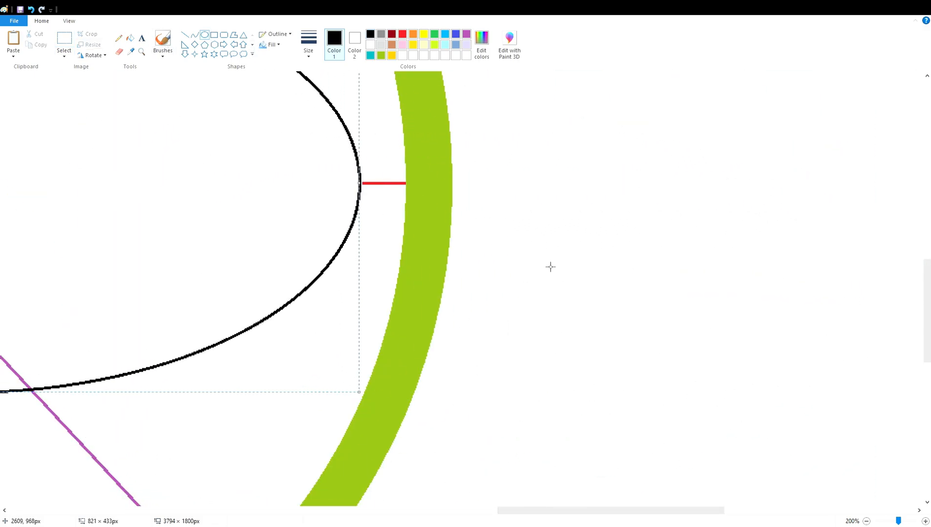
{"action": "left_click_drag", "start_coordinate": [586, 511], "coordinate": [352, 510]}
{"action": "left_click_drag", "start_coordinate": [515, 183], "coordinate": [301, 222]}
{"action": "scroll", "coordinate": [312, 244], "scroll_direction": "down", "scroll_amount": 6}
{"action": "left_click_drag", "start_coordinate": [468, 511], "coordinate": [566, 510]}
{"action": "scroll", "coordinate": [581, 442], "scroll_direction": "up", "scroll_amount": 2}
{"action": "left_click_drag", "start_coordinate": [414, 179], "coordinate": [434, 477]}
{"action": "scroll", "coordinate": [433, 477], "scroll_direction": "up", "scroll_amount": 8}
{"action": "left_click_drag", "start_coordinate": [413, 409], "coordinate": [453, 124]}
{"action": "left_click", "coordinate": [866, 521]}
{"action": "left_click", "coordinate": [866, 521]}
Fill the band between the inner lime ring and the new circle with black
{"action": "left_click", "coordinate": [402, 34]}
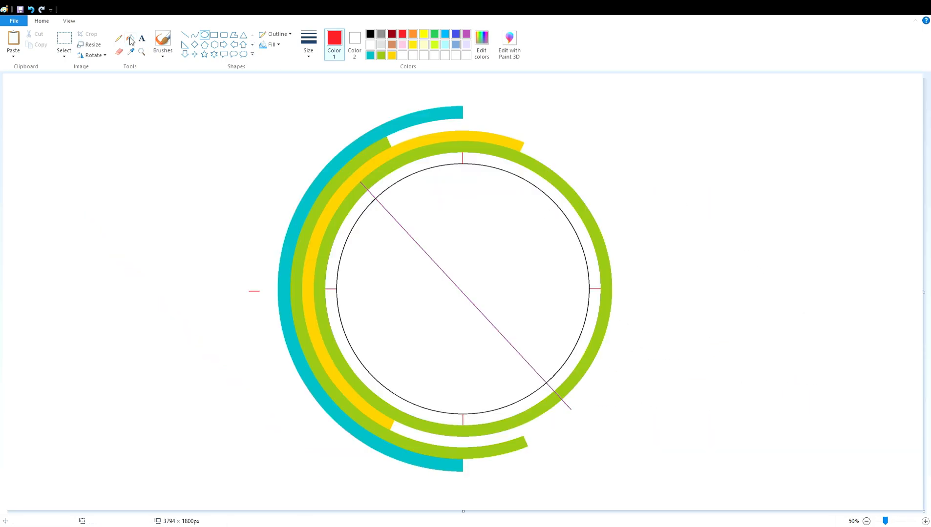
{"action": "left_click", "coordinate": [130, 38]}
{"action": "left_click", "coordinate": [370, 33]}
{"action": "left_click", "coordinate": [368, 207]}
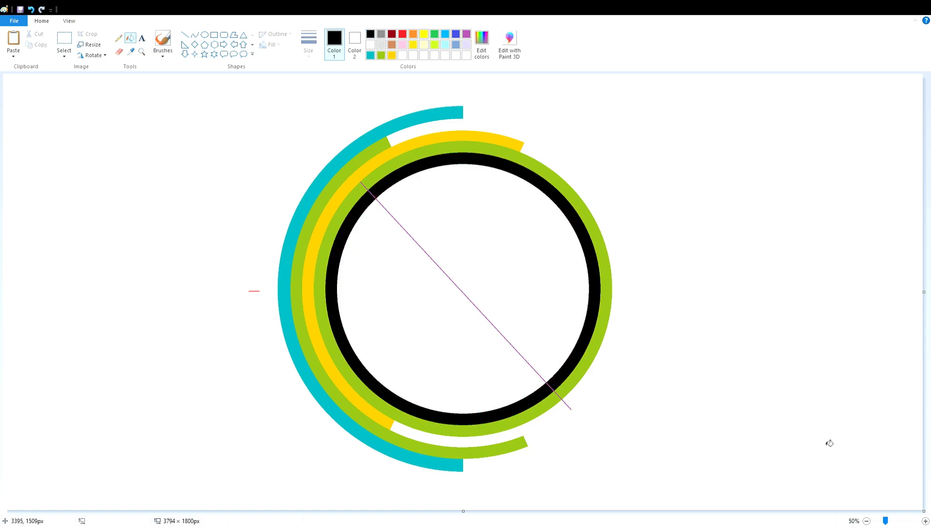
Fill the diagonal purple line's segment across the upper-left part of the black ring with black
{"action": "left_click", "coordinate": [925, 521]}
{"action": "left_click", "coordinate": [925, 521]}
{"action": "left_click_drag", "start_coordinate": [229, 510], "coordinate": [521, 516]}
{"action": "scroll", "coordinate": [680, 467], "scroll_direction": "right", "scroll_amount": 3}
{"action": "left_click", "coordinate": [185, 34]}
{"action": "scroll", "coordinate": [413, 427], "scroll_direction": "down", "scroll_amount": 3}
{"action": "left_click", "coordinate": [130, 38]}
{"action": "left_click", "coordinate": [341, 104]}
Close off the purple line at the lower-right part of the black ring and fill the crossing segment with black
{"action": "scroll", "coordinate": [345, 195], "scroll_direction": "down", "scroll_amount": 11}
{"action": "left_click_drag", "start_coordinate": [417, 511], "coordinate": [581, 517]}
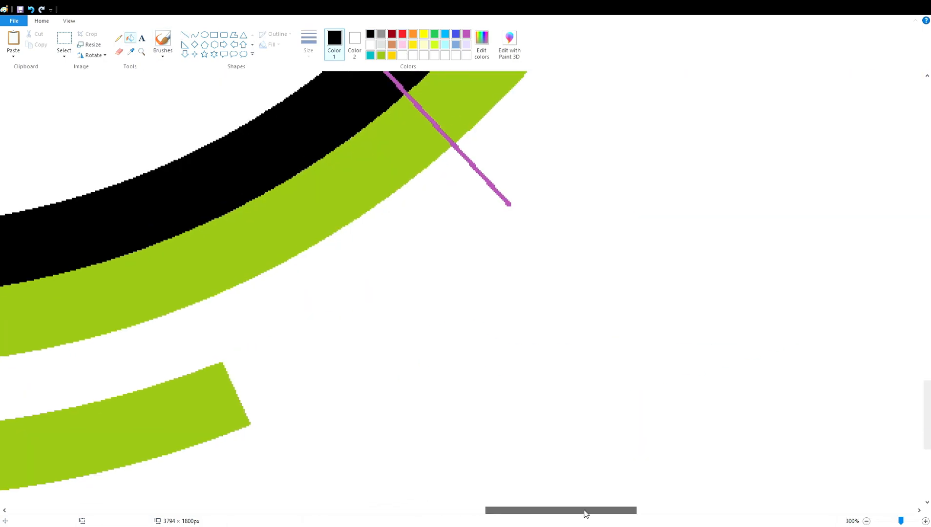
{"action": "scroll", "coordinate": [537, 415], "scroll_direction": "up", "scroll_amount": 3}
{"action": "left_click", "coordinate": [185, 35]}
{"action": "left_click_drag", "start_coordinate": [398, 418], "coordinate": [405, 411]}
{"action": "left_click", "coordinate": [130, 38]}
{"action": "scroll", "coordinate": [503, 227], "scroll_direction": "down", "scroll_amount": 3, "text": "ctrl"}
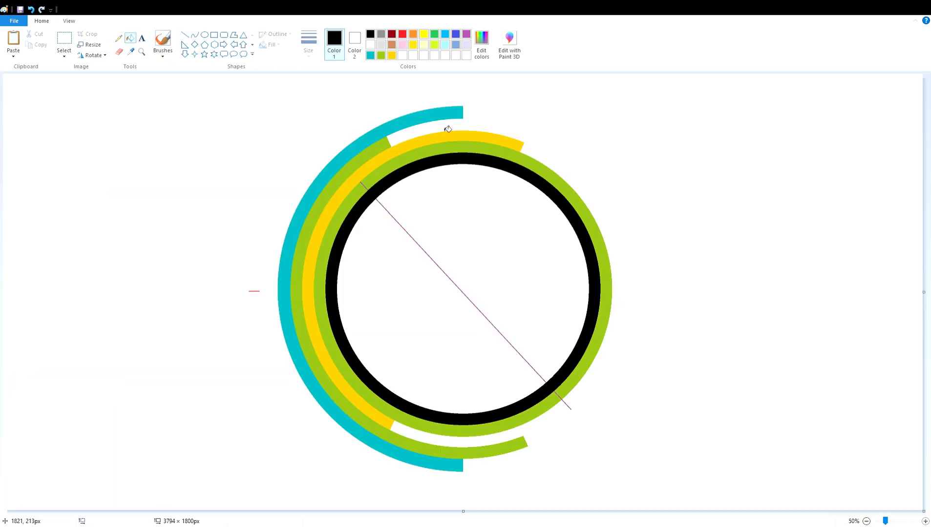
Define a custom red and fill the black ring with it
{"action": "left_click", "coordinate": [402, 34]}
{"action": "left_click", "coordinate": [392, 34]}
{"action": "left_click", "coordinate": [479, 53]}
{"action": "left_click_drag", "start_coordinate": [568, 264], "coordinate": [568, 250]}
{"action": "left_click", "coordinate": [376, 333]}
{"action": "left_click", "coordinate": [371, 201]}
Clear the diagonal line and the inner lime ring's upper-right half by filling these areas and the background purple, followed by white
{"action": "left_click", "coordinate": [466, 34]}
{"action": "left_click", "coordinate": [508, 229]}
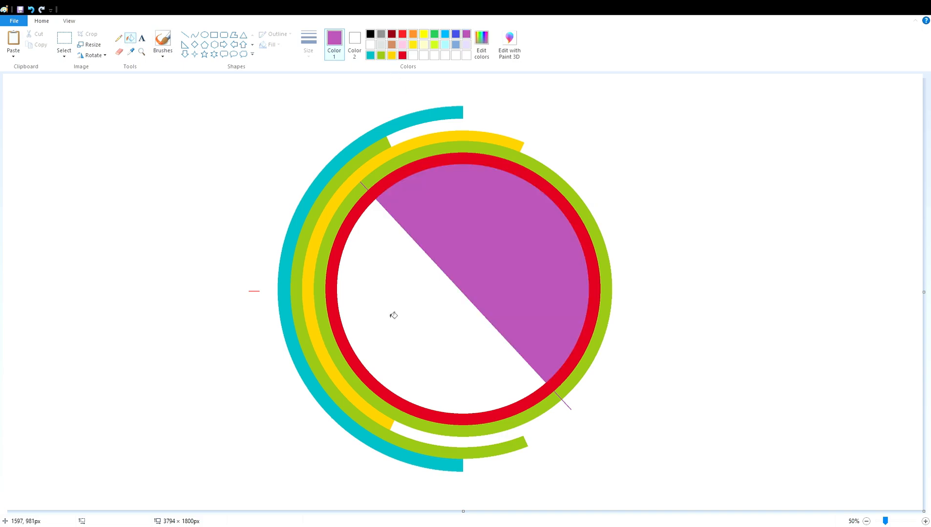
{"action": "left_click", "coordinate": [415, 322]}
{"action": "left_click", "coordinate": [530, 166]}
{"action": "left_click", "coordinate": [579, 129]}
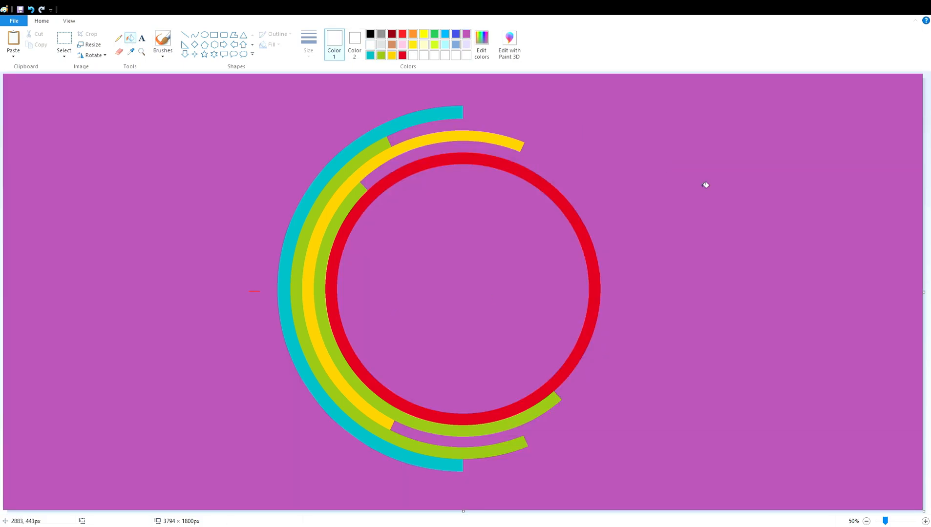
{"action": "key", "text": "ctrl+z"}
{"action": "key", "text": "ctrl+z"}
{"action": "key", "text": "ctrl+z"}
{"action": "key", "text": "ctrl+z"}
Draw a steep purple line through the circle's centre, crossing the red ring near its lowest and highest points
{"action": "left_click", "coordinate": [466, 34]}
{"action": "left_click", "coordinate": [184, 35]}
{"action": "left_click_drag", "start_coordinate": [436, 424], "coordinate": [492, 152]}
Close off the purple line's lower end with a short lime line and fill its overlap on the inner lime ring with lime
{"action": "left_click", "coordinate": [925, 522]}
{"action": "left_click", "coordinate": [925, 521]}
{"action": "left_click", "coordinate": [924, 521]}
{"action": "left_click_drag", "start_coordinate": [147, 513], "coordinate": [562, 513]}
{"action": "scroll", "coordinate": [325, 284], "scroll_direction": "down", "scroll_amount": 2}
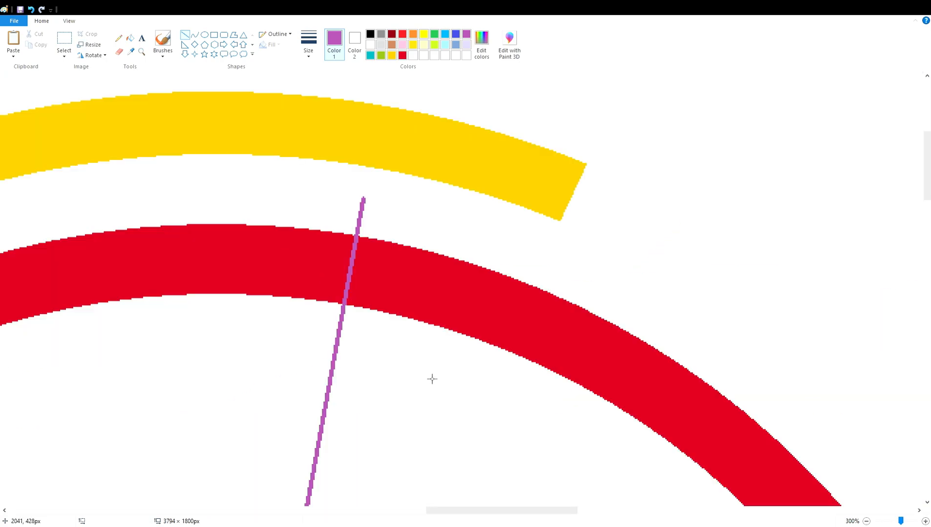
{"action": "scroll", "coordinate": [430, 379], "scroll_direction": "down", "scroll_amount": 10}
{"action": "left_click_drag", "start_coordinate": [438, 514], "coordinate": [371, 514]}
{"action": "left_click", "coordinate": [184, 35]}
{"action": "left_click", "coordinate": [381, 55]}
{"action": "left_click_drag", "start_coordinate": [457, 229], "coordinate": [481, 235]}
{"action": "left_click", "coordinate": [130, 39]}
{"action": "left_click", "coordinate": [467, 244]}
{"action": "left_click", "coordinate": [867, 521]}
{"action": "left_click", "coordinate": [866, 522]}
{"action": "left_click", "coordinate": [867, 522]}
{"action": "left_click", "coordinate": [466, 34]}
{"action": "left_click", "coordinate": [570, 210]}
{"action": "left_click", "coordinate": [371, 45]}
{"action": "left_click", "coordinate": [525, 184]}
{"action": "key", "text": "ctrl+z"}
{"action": "key", "text": "ctrl+z"}
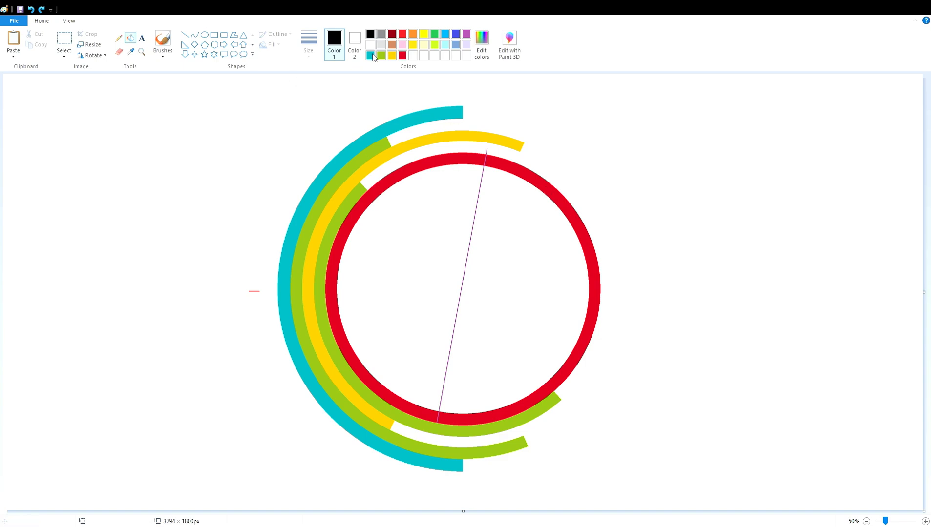
Fill the inner disc with black and clear the red ring's right half and the dividing line to white
{"action": "left_click", "coordinate": [372, 34]}
{"action": "left_click", "coordinate": [518, 268]}
{"action": "left_click", "coordinate": [466, 34]}
{"action": "left_click", "coordinate": [549, 191]}
{"action": "left_click", "coordinate": [370, 45]}
{"action": "left_click", "coordinate": [552, 194]}
Close off the upper end of the white dividing line with black at the edge of the black disc
{"action": "left_click", "coordinate": [925, 521]}
{"action": "left_click", "coordinate": [925, 521]}
{"action": "left_click_drag", "start_coordinate": [162, 511], "coordinate": [551, 511]}
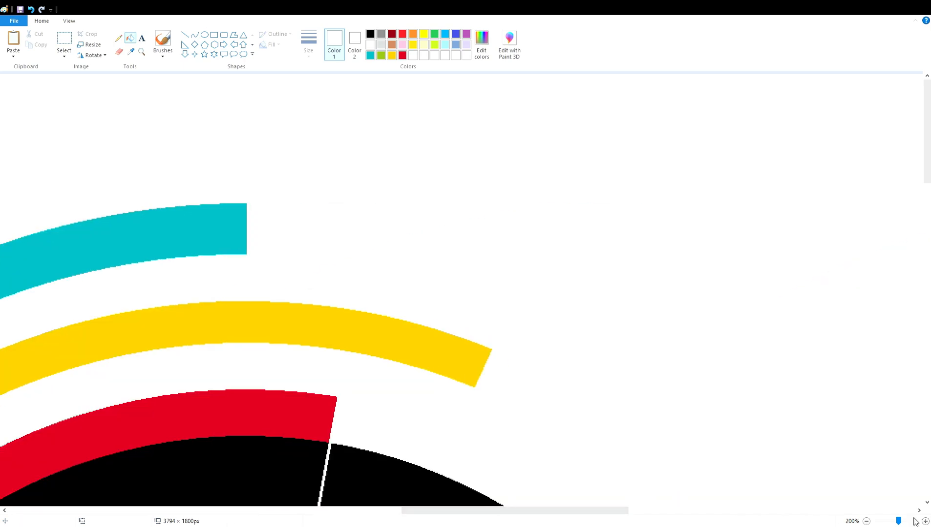
{"action": "left_click", "coordinate": [925, 522]}
{"action": "left_click_drag", "start_coordinate": [927, 117], "coordinate": [927, 167]}
{"action": "left_click", "coordinate": [185, 35]}
{"action": "left_click", "coordinate": [370, 34]}
{"action": "left_click_drag", "start_coordinate": [491, 308], "coordinate": [496, 308]}
{"action": "left_click", "coordinate": [120, 38]}
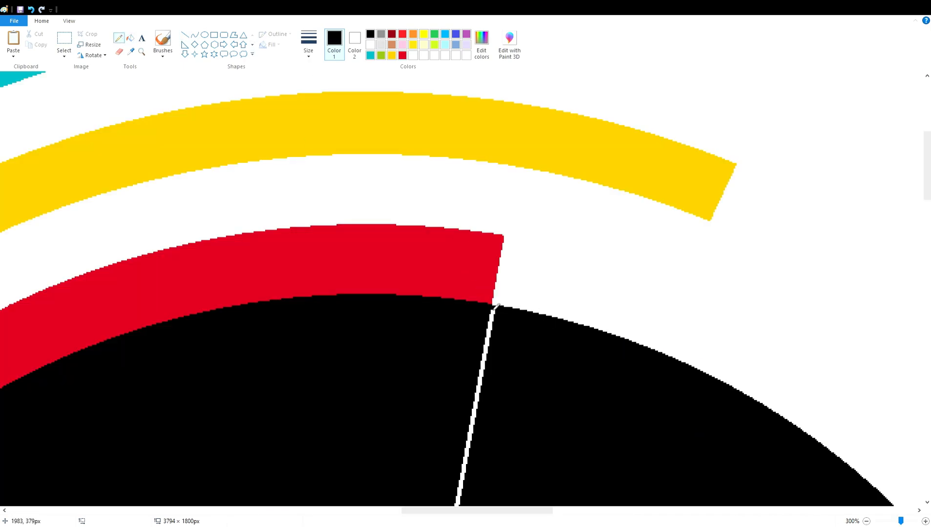
Close off the white line's lower end with black and fill the whole line black
{"action": "scroll", "coordinate": [371, 220], "scroll_direction": "down", "scroll_amount": 10}
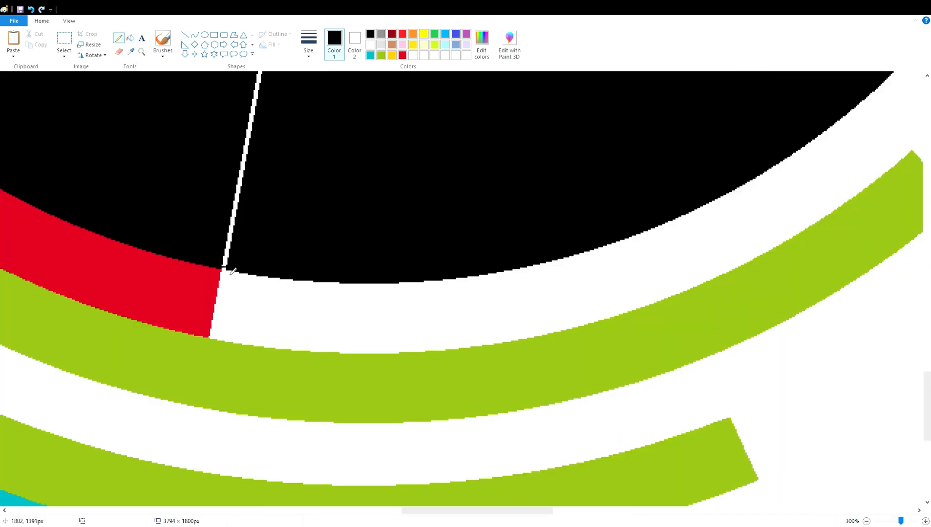
{"action": "left_click", "coordinate": [131, 38]}
{"action": "left_click", "coordinate": [237, 198]}
{"action": "scroll", "coordinate": [521, 260], "scroll_direction": "up", "scroll_amount": 10}
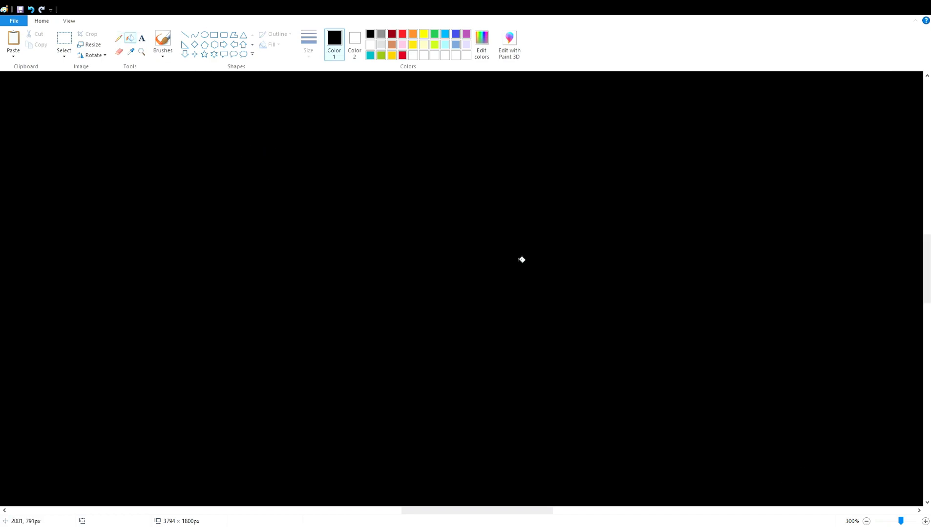
{"action": "left_click", "coordinate": [866, 522]}
{"action": "left_click", "coordinate": [866, 522]}
{"action": "left_click", "coordinate": [866, 522]}
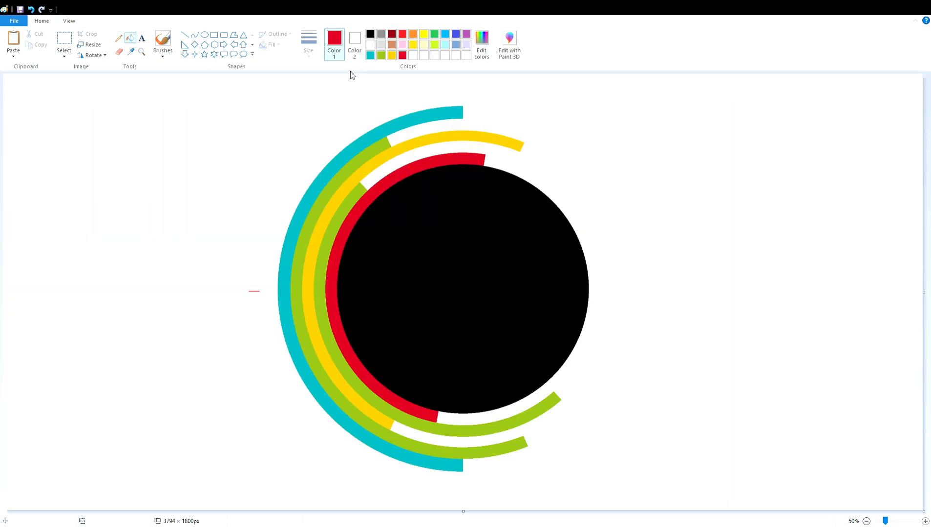
Fill the inner lime ring with the custom red and erase the leftover red mark by filling the background red, followed by white
{"action": "left_click", "coordinate": [354, 208]}
{"action": "left_click", "coordinate": [402, 34]}
{"action": "left_click", "coordinate": [277, 153]}
{"action": "left_click", "coordinate": [370, 45]}
{"action": "left_click", "coordinate": [719, 469]}
Enter the text "ZEE 5" in purple and move its text box over the right part of the black disc
{"action": "left_click", "coordinate": [170, 170]}
{"action": "left_click", "coordinate": [316, 34]}
{"action": "type", "text": "ZEE 5"}
{"action": "left_click_drag", "start_coordinate": [169, 283], "coordinate": [472, 302]}
{"action": "left_click_drag", "start_coordinate": [698, 171], "coordinate": [706, 234]}
{"action": "mouse_move", "coordinate": [471, 315]}
{"action": "left_mouse_down"}
{"action": "mouse_move", "coordinate": [393, 312]}
{"action": "mouse_move", "coordinate": [418, 318]}
{"action": "left_mouse_up"}
Set the text size to 290 and re-enter "ZEE 5"
{"action": "key", "text": "ctrl+a"}
{"action": "type", "text": "290"}
{"action": "key", "text": "Return"}
{"action": "type", "text": "280"}
{"action": "key", "text": "BackSpace"}
{"action": "key", "text": "BackSpace"}
{"action": "key", "text": "BackSpace"}
{"action": "type", "text": "ZEE 5"}
Set the size of the "ZEE 5" text to 280
{"action": "left_click_drag", "start_coordinate": [679, 297], "coordinate": [419, 296]}
{"action": "left_click", "coordinate": [67, 51]}
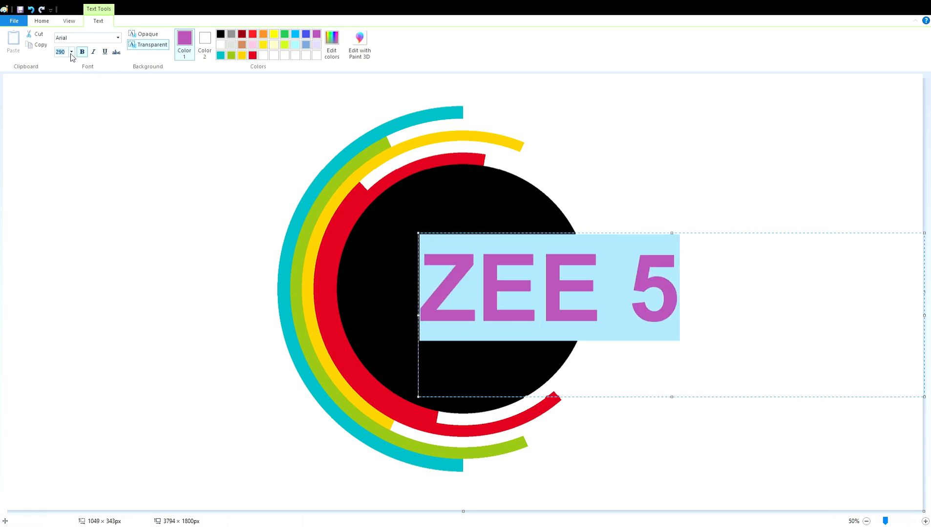
{"action": "type", "text": "280"}
{"action": "key", "text": "Return"}
{"action": "type", "text": "250"}
{"action": "key", "text": "Return"}
{"action": "left_click_drag", "start_coordinate": [572, 291], "coordinate": [313, 280]}
{"action": "type", "text": "ZEE 5"}
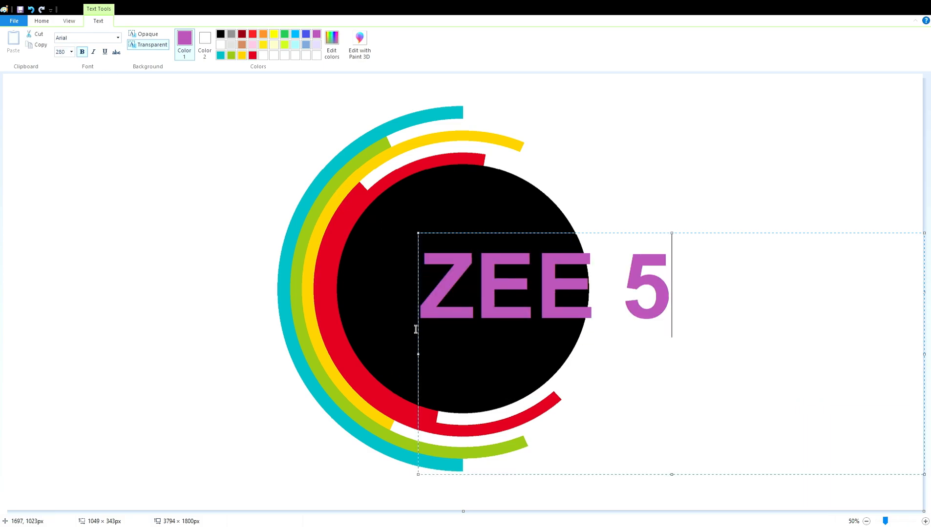
Extend the text box further over the black disc, place the "ZEE 5" text and undo it
{"action": "left_click", "coordinate": [419, 355]}
{"action": "double_click", "coordinate": [736, 302]}
{"action": "left_click_drag", "start_coordinate": [418, 355], "coordinate": [392, 355]}
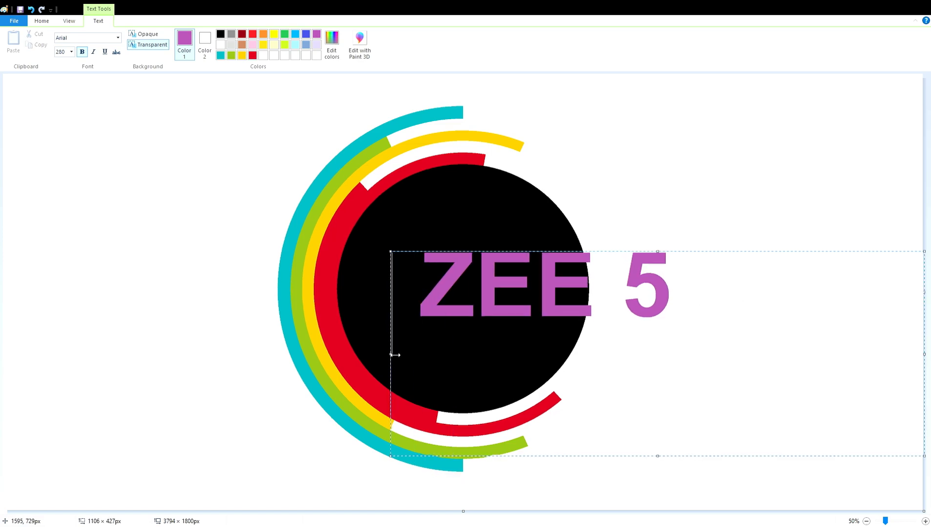
{"action": "left_click", "coordinate": [234, 222]}
{"action": "key", "text": "ctrl+z"}
Enter "ZEE 5" in bold to the right of the black disc and undo its placement
{"action": "left_click", "coordinate": [610, 292]}
{"action": "type", "text": "ZEE 5"}
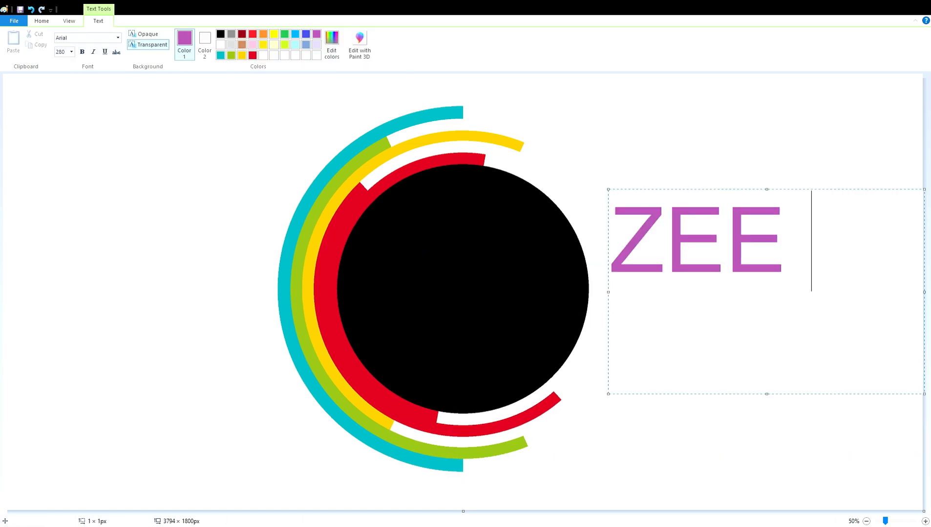
{"action": "key", "text": "ctrl+a"}
{"action": "left_click", "coordinate": [82, 53]}
{"action": "left_click_drag", "start_coordinate": [766, 171], "coordinate": [772, 242]}
{"action": "left_click", "coordinate": [640, 339]}
{"action": "key", "text": "ctrl+z"}
Place the purple text "ZEE 5" just right of the black disc, level with its centre
{"action": "left_click", "coordinate": [624, 296]}
{"action": "type", "text": "ZEE 5"}
{"action": "mouse_move", "coordinate": [620, 322]}
{"action": "left_mouse_down"}
{"action": "mouse_move", "coordinate": [423, 322]}
{"action": "mouse_move", "coordinate": [620, 322]}
{"action": "left_mouse_up"}
{"action": "left_click", "coordinate": [137, 98]}
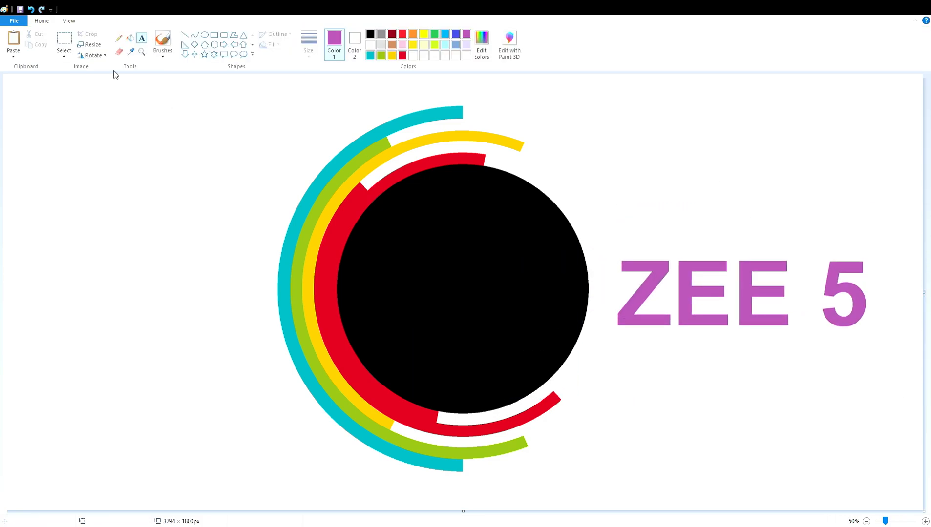
Copy a small piece from the upper left corner of the letter Z and paste it at 100% zoom
{"action": "left_click", "coordinate": [63, 38]}
{"action": "left_click", "coordinate": [925, 522]}
{"action": "left_click_drag", "start_coordinate": [342, 511], "coordinate": [682, 511]}
{"action": "scroll", "coordinate": [571, 335], "scroll_direction": "down", "scroll_amount": 3}
{"action": "left_click_drag", "start_coordinate": [524, 212], "coordinate": [583, 264]}
{"action": "key", "text": "ctrl+c"}
{"action": "key", "text": "ctrl+v"}
Move the pasted purple piece to the lower left part of the letter Z and nudge it into line
{"action": "left_click_drag", "start_coordinate": [44, 108], "coordinate": [553, 333]}
{"action": "key", "text": "Right"}
{"action": "key", "text": "Right"}
{"action": "key", "text": "Right"}
{"action": "key", "text": "Right"}
{"action": "key", "text": "Right"}
{"action": "key", "text": "Right"}
{"action": "key", "text": "Right"}
{"action": "key", "text": "Up"}
{"action": "key", "text": "Up"}
{"action": "key", "text": "Up"}
{"action": "key", "text": "Up"}
{"action": "key", "text": "Up"}
{"action": "key", "text": "Up"}
{"action": "key", "text": "Up"}
{"action": "key", "text": "Up"}
{"action": "key", "text": "Up"}
{"action": "key", "text": "Up"}
{"action": "key", "text": "Up"}
{"action": "key", "text": "Up"}
{"action": "key", "text": "Up"}
{"action": "key", "text": "Up"}
{"action": "key", "text": "Up"}
{"action": "key", "text": "Up"}
{"action": "key", "text": "Up"}
{"action": "key", "text": "Up"}
{"action": "key", "text": "Up"}
{"action": "key", "text": "Up"}
{"action": "left_click", "coordinate": [492, 420]}
Copy the letters ZEE and erase the three originals to the right of the disc by filling them with white
{"action": "mouse_move", "coordinate": [508, 193]}
{"action": "left_mouse_down"}
{"action": "mouse_move", "coordinate": [813, 415]}
{"action": "mouse_move", "coordinate": [898, 411]}
{"action": "left_mouse_up"}
{"action": "left_click", "coordinate": [849, 454]}
{"action": "left_click", "coordinate": [130, 38]}
{"action": "left_click", "coordinate": [370, 44]}
{"action": "left_click", "coordinate": [627, 246]}
{"action": "left_click", "coordinate": [671, 255]}
{"action": "left_click", "coordinate": [797, 259]}
Paste the letters ZEE over the black disc, level with its centre, so the last E just crosses the disc's right edge
{"action": "key", "text": "ctrl+v"}
{"action": "left_click_drag", "start_coordinate": [238, 170], "coordinate": [351, 280]}
{"action": "key", "text": "Right"}
{"action": "key", "text": "Right"}
{"action": "key", "text": "Right"}
{"action": "key", "text": "Right"}
{"action": "key", "text": "Right"}
{"action": "key", "text": "Right"}
{"action": "left_click", "coordinate": [548, 237]}
Copy the purple digit 5 at the far right of the canvas and paste it at 100% zoom
{"action": "left_click", "coordinate": [866, 522]}
{"action": "left_click_drag", "start_coordinate": [781, 241], "coordinate": [898, 356]}
{"action": "key", "text": "ctrl+c"}
{"action": "left_click", "coordinate": [925, 521]}
{"action": "left_click_drag", "start_coordinate": [410, 511], "coordinate": [708, 510]}
{"action": "key", "text": "ctrl+v"}
Move the pasted 5 to just right of the last E and nudge it level with the letters ZEE
{"action": "left_click_drag", "start_coordinate": [122, 186], "coordinate": [528, 361]}
{"action": "scroll", "coordinate": [743, 394], "scroll_direction": "down", "scroll_amount": 3}
{"action": "key", "text": "Down"}
{"action": "key", "text": "Down"}
{"action": "key", "text": "Down"}
{"action": "key", "text": "Down"}
{"action": "key", "text": "Down"}
{"action": "key", "text": "Down"}
{"action": "key", "text": "Down"}
{"action": "key", "text": "Down"}
{"action": "key", "text": "Down"}
{"action": "key", "text": "Down"}
{"action": "key", "text": "Down"}
{"action": "key", "text": "Down"}
{"action": "key", "text": "Down"}
{"action": "key", "text": "Down"}
{"action": "key", "text": "Down"}
{"action": "key", "text": "Down"}
{"action": "key", "text": "Down"}
{"action": "key", "text": "Down"}
{"action": "key", "text": "Down"}
{"action": "key", "text": "Down"}
{"action": "key", "text": "Right"}
{"action": "key", "text": "Right"}
{"action": "key", "text": "Right"}
{"action": "key", "text": "Right"}
{"action": "key", "text": "Right"}
{"action": "key", "text": "Right"}
{"action": "key", "text": "Right"}
{"action": "key", "text": "Right"}
{"action": "key", "text": "Right"}
{"action": "key", "text": "Right"}
{"action": "key", "text": "Right"}
{"action": "key", "text": "Right"}
{"action": "key", "text": "Right"}
{"action": "key", "text": "Right"}
{"action": "key", "text": "Right"}
{"action": "key", "text": "Right"}
{"action": "key", "text": "Right"}
{"action": "key", "text": "Right"}
{"action": "key", "text": "Right"}
{"action": "key", "text": "Right"}
{"action": "key", "text": "Right"}
{"action": "key", "text": "Right"}
{"action": "key", "text": "Right"}
{"action": "key", "text": "Right"}
{"action": "key", "text": "Right"}
{"action": "key", "text": "Right"}
{"action": "key", "text": "Right"}
{"action": "key", "text": "Right"}
{"action": "key", "text": "Right"}
{"action": "key", "text": "Right"}
{"action": "key", "text": "Right"}
{"action": "key", "text": "Right"}
{"action": "key", "text": "Right"}
{"action": "key", "text": "Right"}
{"action": "key", "text": "Right"}
{"action": "key", "text": "Right"}
{"action": "key", "text": "Right"}
{"action": "key", "text": "Right"}
{"action": "key", "text": "Right"}
{"action": "key", "text": "Right"}
{"action": "key", "text": "Down"}
{"action": "key", "text": "Down"}
{"action": "key", "text": "Down"}
{"action": "key", "text": "Down"}
{"action": "key", "text": "Right"}
{"action": "key", "text": "Right"}
{"action": "key", "text": "Right"}
{"action": "key", "text": "Right"}
{"action": "key", "text": "Right"}
{"action": "key", "text": "Right"}
{"action": "key", "text": "Right"}
{"action": "key", "text": "Right"}
{"action": "key", "text": "Right"}
{"action": "key", "text": "Right"}
{"action": "key", "text": "Right"}
{"action": "key", "text": "Right"}
{"action": "key", "text": "Right"}
{"action": "key", "text": "Right"}
{"action": "key", "text": "Right"}
{"action": "key", "text": "Right"}
{"action": "key", "text": "Right"}
{"action": "key", "text": "Right"}
{"action": "key", "text": "Right"}
{"action": "key", "text": "Right"}
{"action": "left_click", "coordinate": [815, 416]}
Cut off the lower corner of the 5's upper stem with a white diagonal line and fill the corner with white
{"action": "left_click", "coordinate": [185, 36]}
{"action": "mouse_move", "coordinate": [636, 315]}
{"action": "left_mouse_down"}
{"action": "mouse_move", "coordinate": [586, 365]}
{"action": "mouse_move", "coordinate": [609, 282]}
{"action": "left_mouse_up"}
{"action": "left_click", "coordinate": [130, 38]}
{"action": "left_click", "coordinate": [619, 288]}
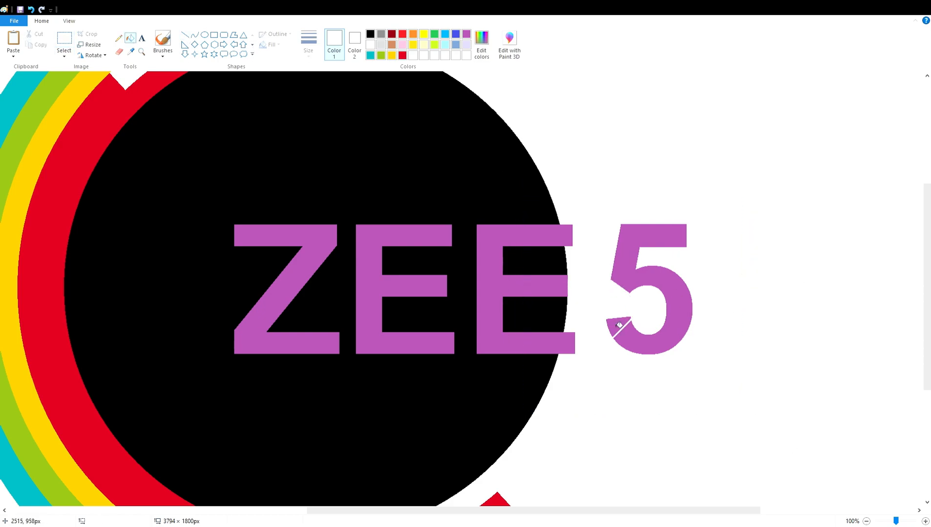
Fill the cut-off tip of the 5's lower curve with white and undo the last change
{"action": "left_click", "coordinate": [622, 323]}
{"action": "scroll", "coordinate": [859, 301], "scroll_direction": "down", "scroll_amount": 1}
{"action": "key", "text": "ctrl+z"}
{"action": "scroll", "coordinate": [614, 309], "scroll_direction": "up", "scroll_amount": 1}
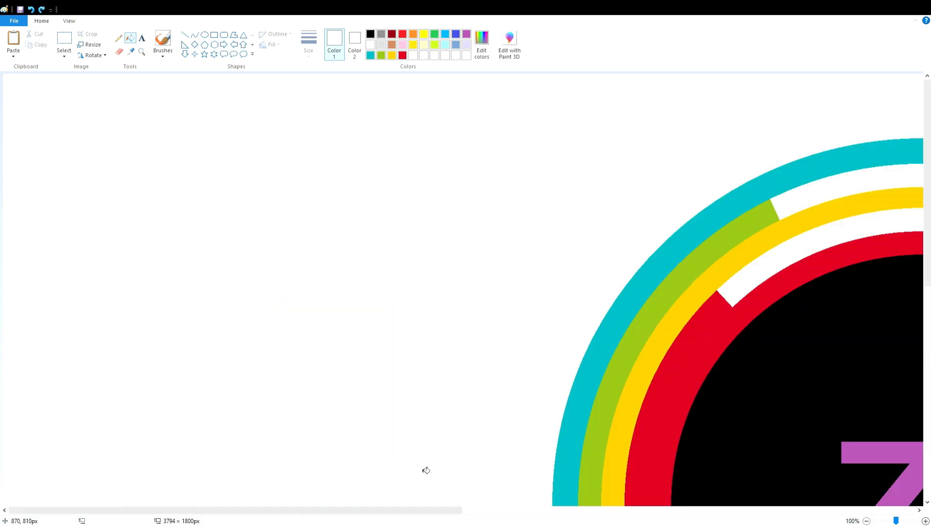
Trim the 5's lower curve tip and lower stem corner with two white diagonal lines and fill the cut-off pieces white
{"action": "left_click_drag", "start_coordinate": [430, 510], "coordinate": [759, 511]}
{"action": "scroll", "coordinate": [760, 317], "scroll_direction": "down", "scroll_amount": 3}
{"action": "left_click", "coordinate": [185, 36]}
{"action": "left_click_drag", "start_coordinate": [572, 314], "coordinate": [540, 340]}
{"action": "left_click_drag", "start_coordinate": [575, 300], "coordinate": [535, 278]}
{"action": "left_click", "coordinate": [130, 38]}
{"action": "left_click", "coordinate": [552, 288]}
{"action": "left_click", "coordinate": [555, 325]}
Fill the spare 5 at the far right of the canvas with white and the 5 beside ZEE with black
{"action": "left_click", "coordinate": [866, 522]}
{"action": "left_click", "coordinate": [825, 282]}
{"action": "left_click", "coordinate": [370, 34]}
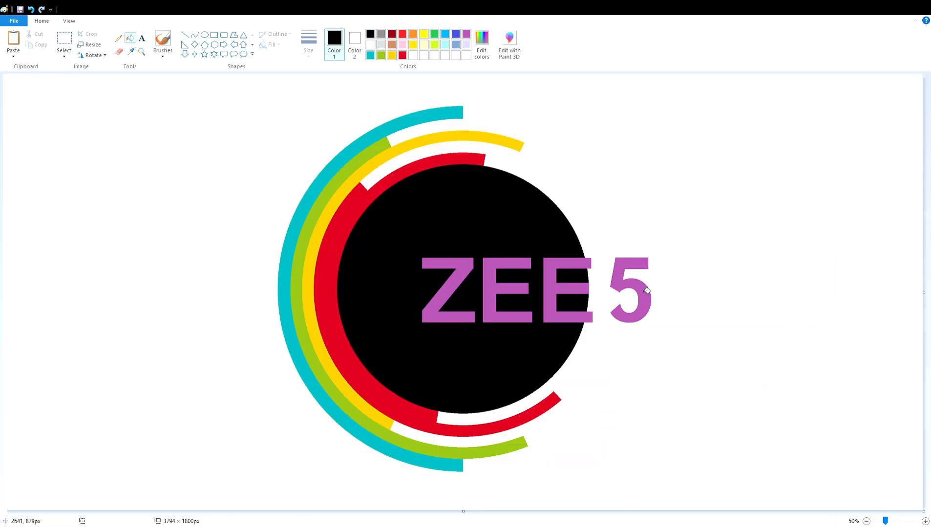
{"action": "left_click", "coordinate": [631, 286]}
Trim the inner edge of the black 5's lower curve tip with a white diagonal line at 200% zoom
{"action": "left_click", "coordinate": [925, 522]}
{"action": "left_click", "coordinate": [925, 521]}
{"action": "left_click_drag", "start_coordinate": [203, 511], "coordinate": [661, 511]}
{"action": "scroll", "coordinate": [661, 446], "scroll_direction": "down", "scroll_amount": 6}
{"action": "left_click", "coordinate": [185, 35]}
{"action": "left_click", "coordinate": [370, 45]}
{"action": "left_click_drag", "start_coordinate": [592, 320], "coordinate": [632, 377]}
{"action": "left_click", "coordinate": [769, 374]}
{"action": "left_click", "coordinate": [130, 38]}
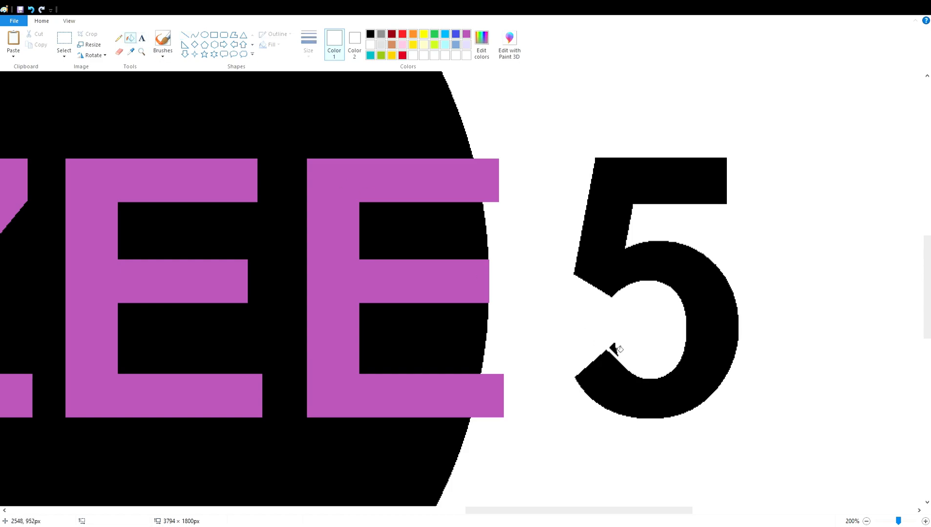
Draw a red curved line along the inner edge of the 5's lower tip and fill that line with white
{"action": "left_click", "coordinate": [195, 35]}
{"action": "left_click", "coordinate": [402, 35]}
{"action": "left_click_drag", "start_coordinate": [637, 375], "coordinate": [600, 338]}
{"action": "left_click", "coordinate": [742, 336]}
{"action": "left_click", "coordinate": [131, 38]}
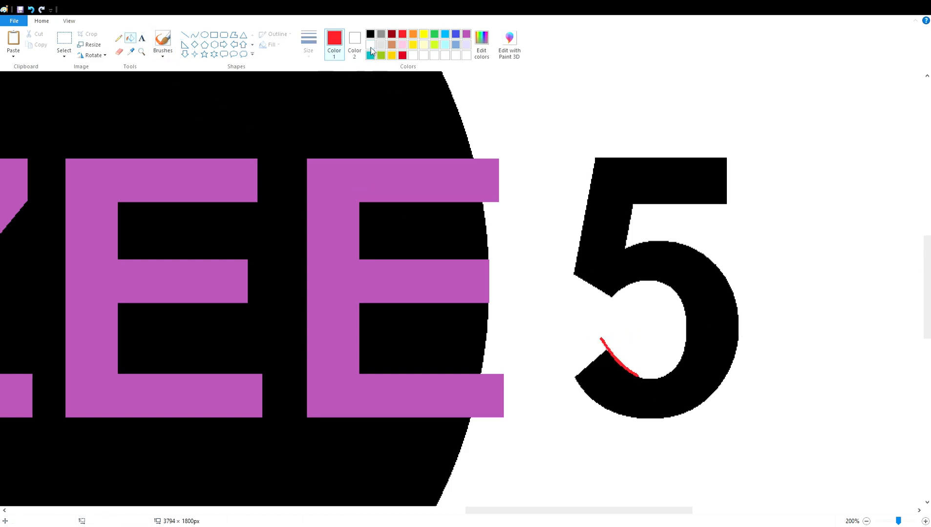
{"action": "left_click", "coordinate": [370, 46]}
{"action": "left_click", "coordinate": [618, 362]}
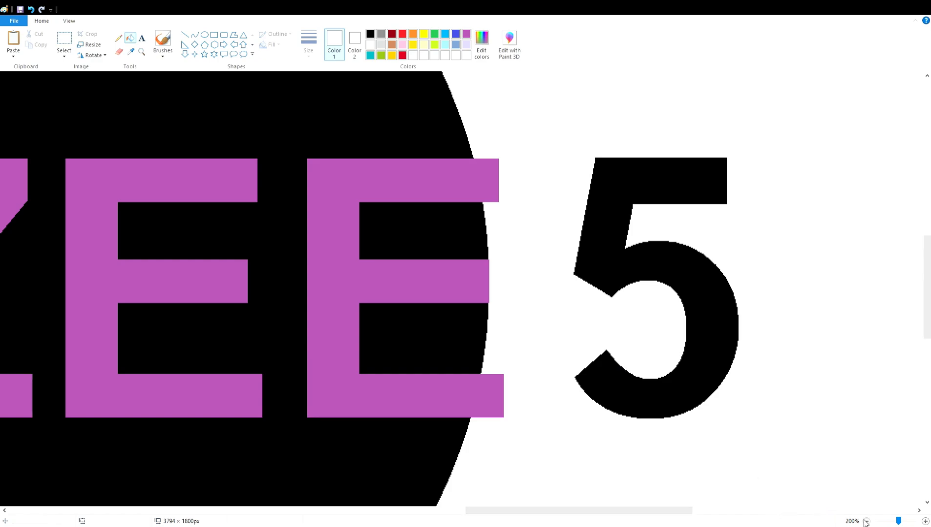
Fill the purple letters Z, E and E with white
{"action": "scroll", "coordinate": [819, 465], "scroll_direction": "down", "scroll_amount": 2}
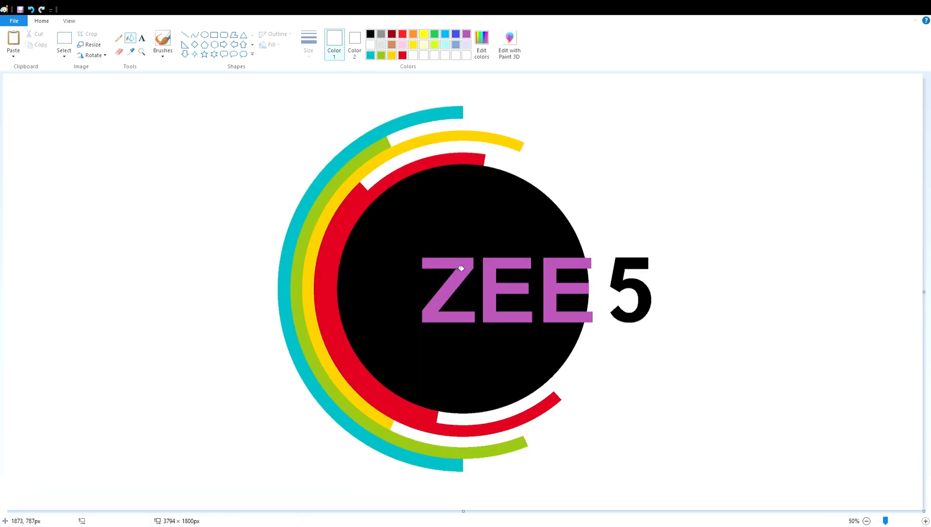
{"action": "left_click", "coordinate": [460, 268]}
{"action": "left_click", "coordinate": [491, 276]}
{"action": "left_click", "coordinate": [551, 287]}
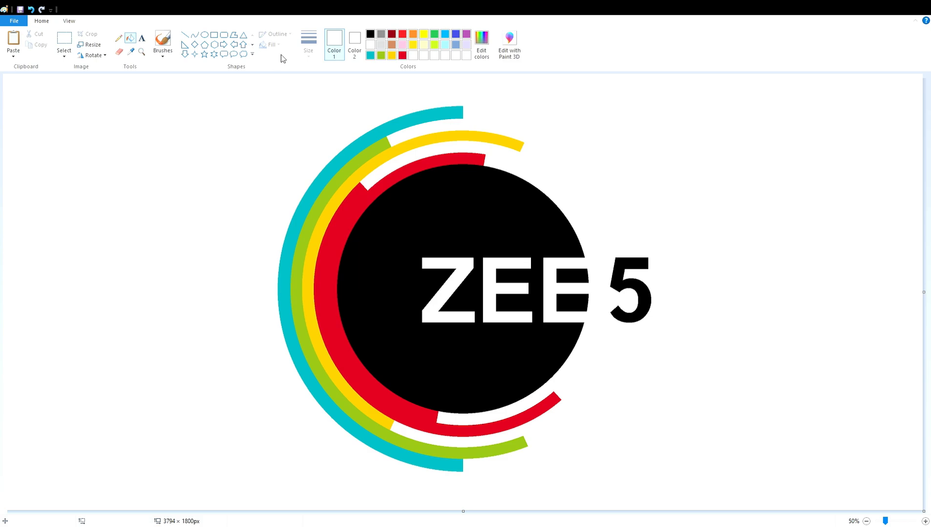